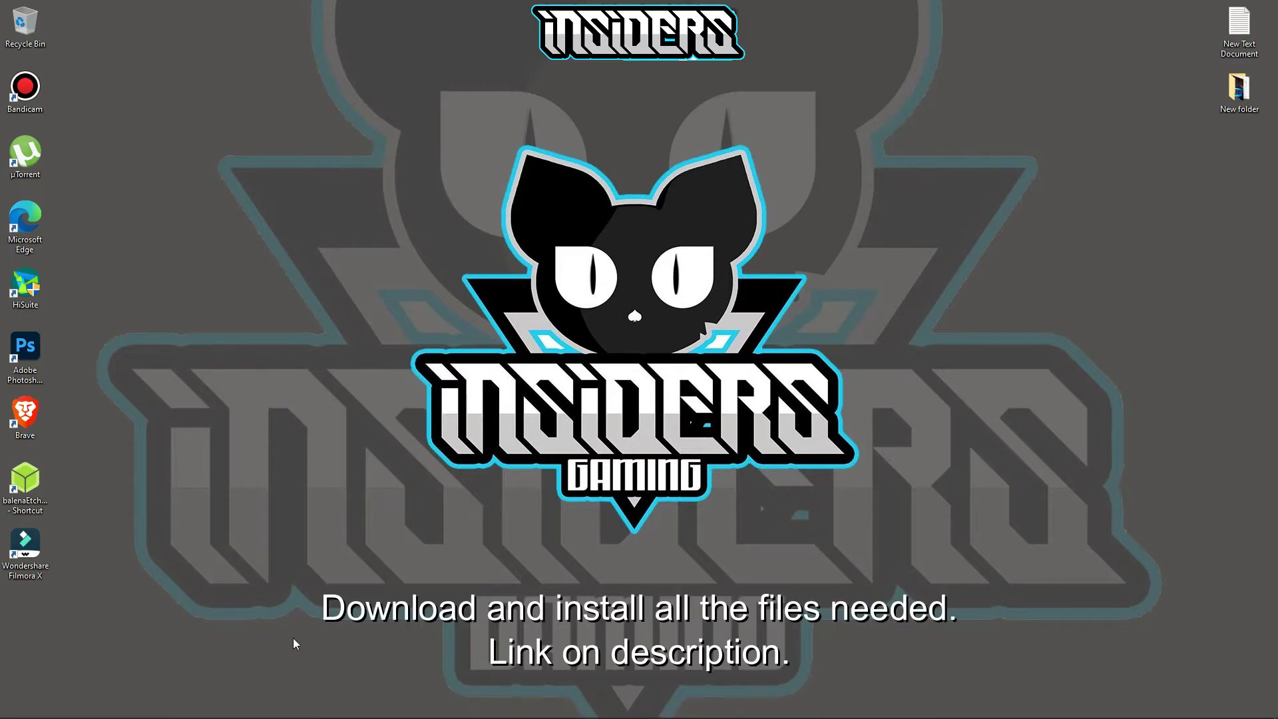
- Start the Arduino IDE 1.8.19 Windows download without donating, cancel the save, and close the Arduino tab
left_click(111, 710)
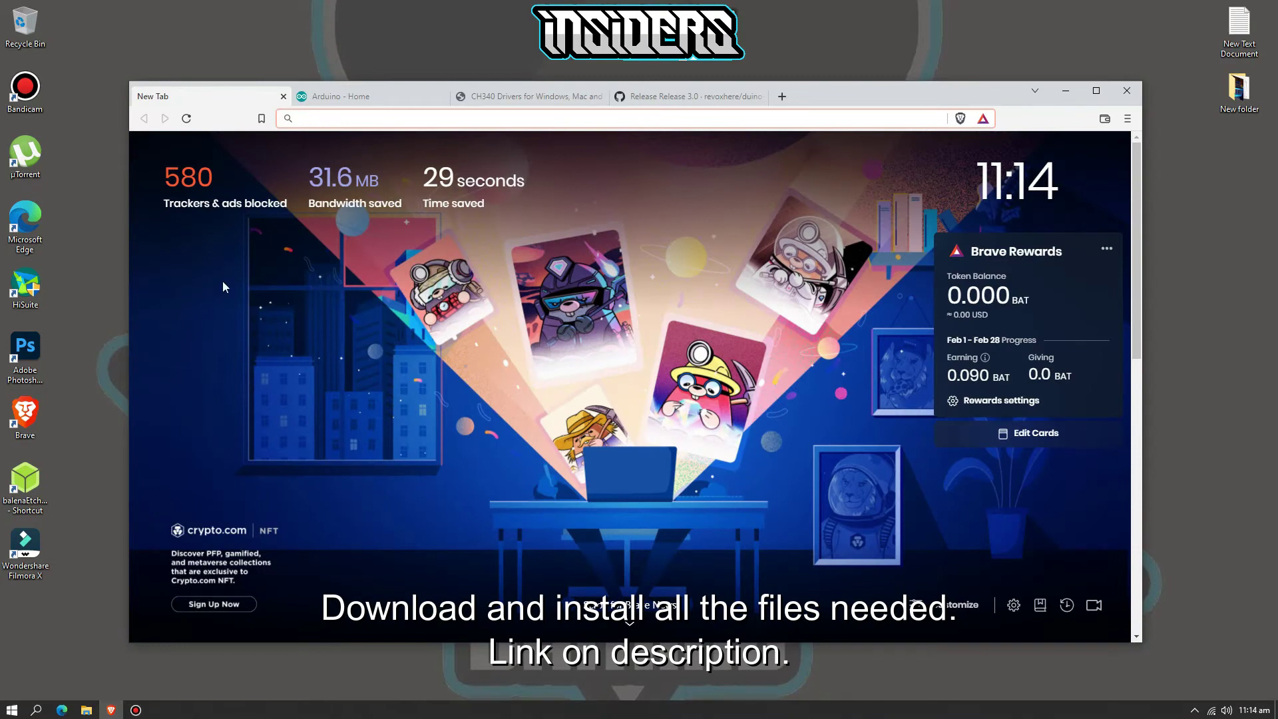
left_click(343, 98)
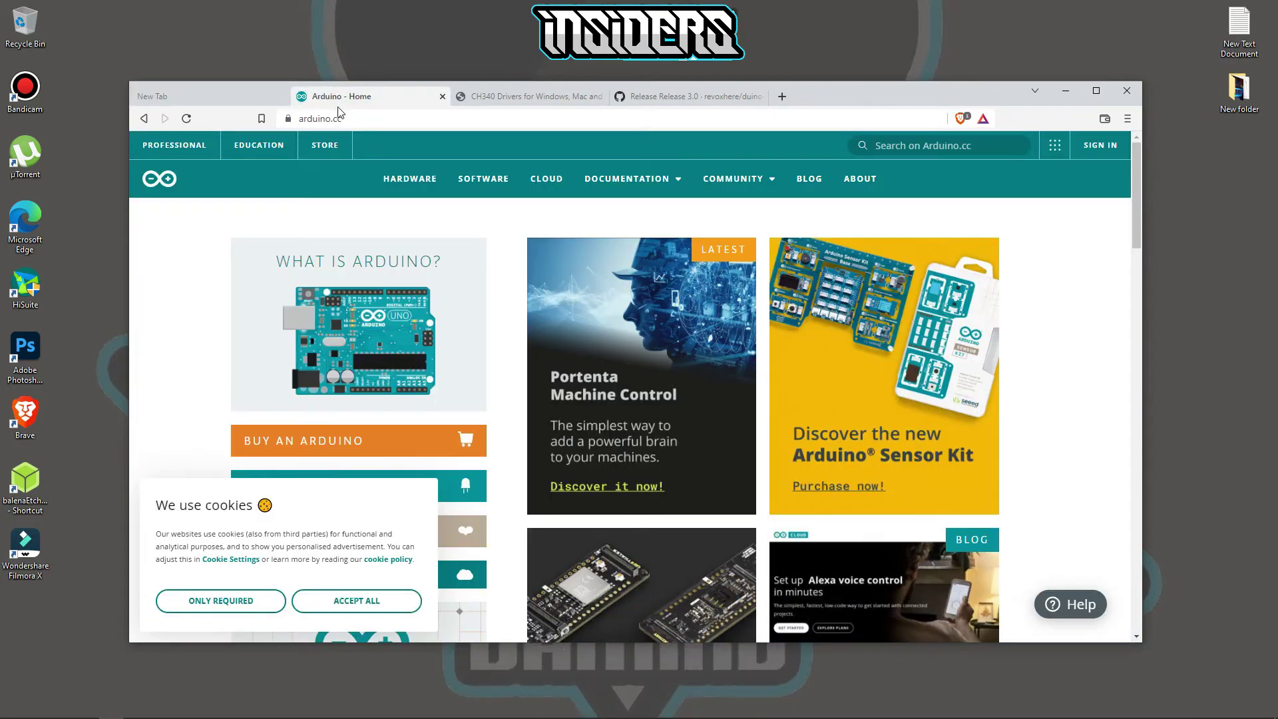
left_click(482, 192)
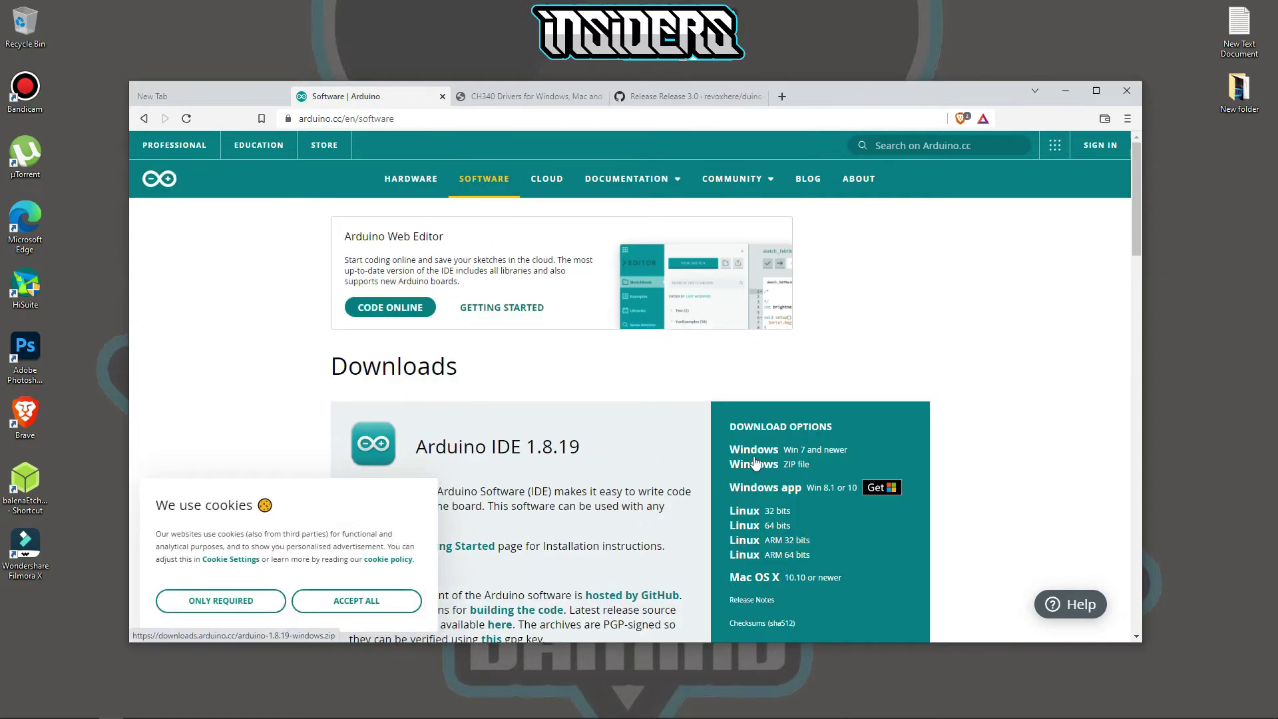
left_click(796, 455)
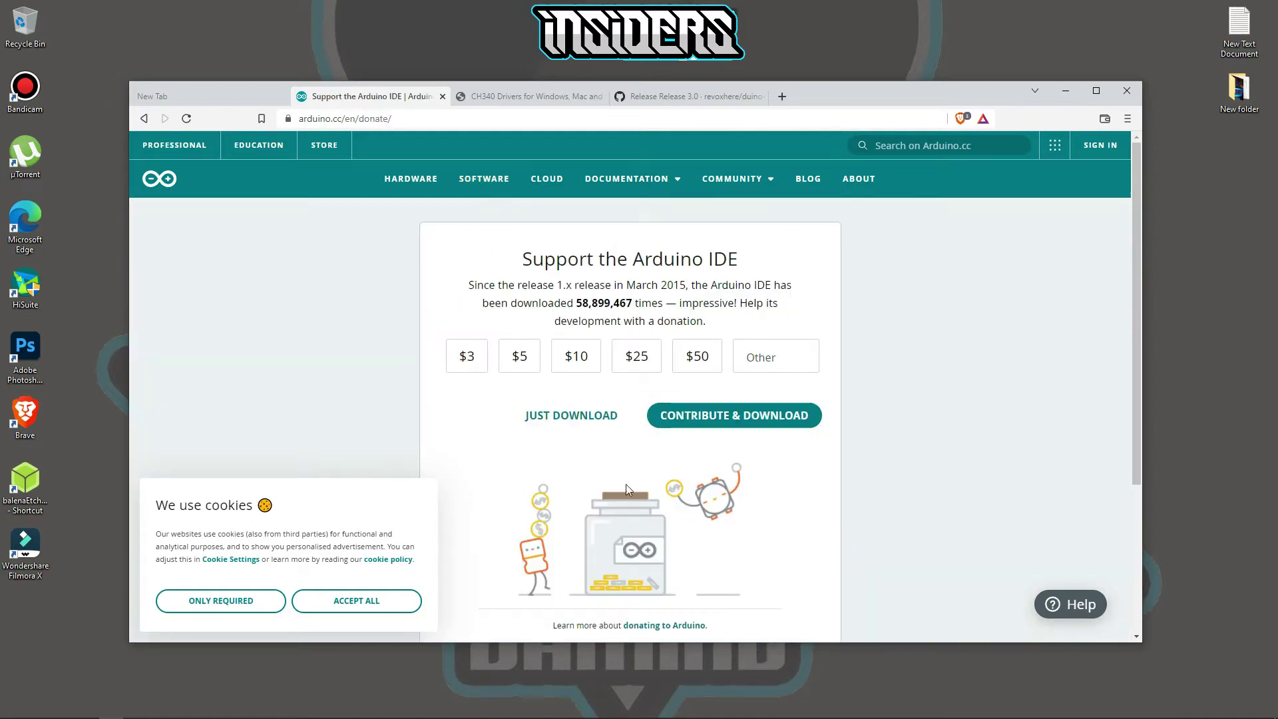
left_click(580, 420)
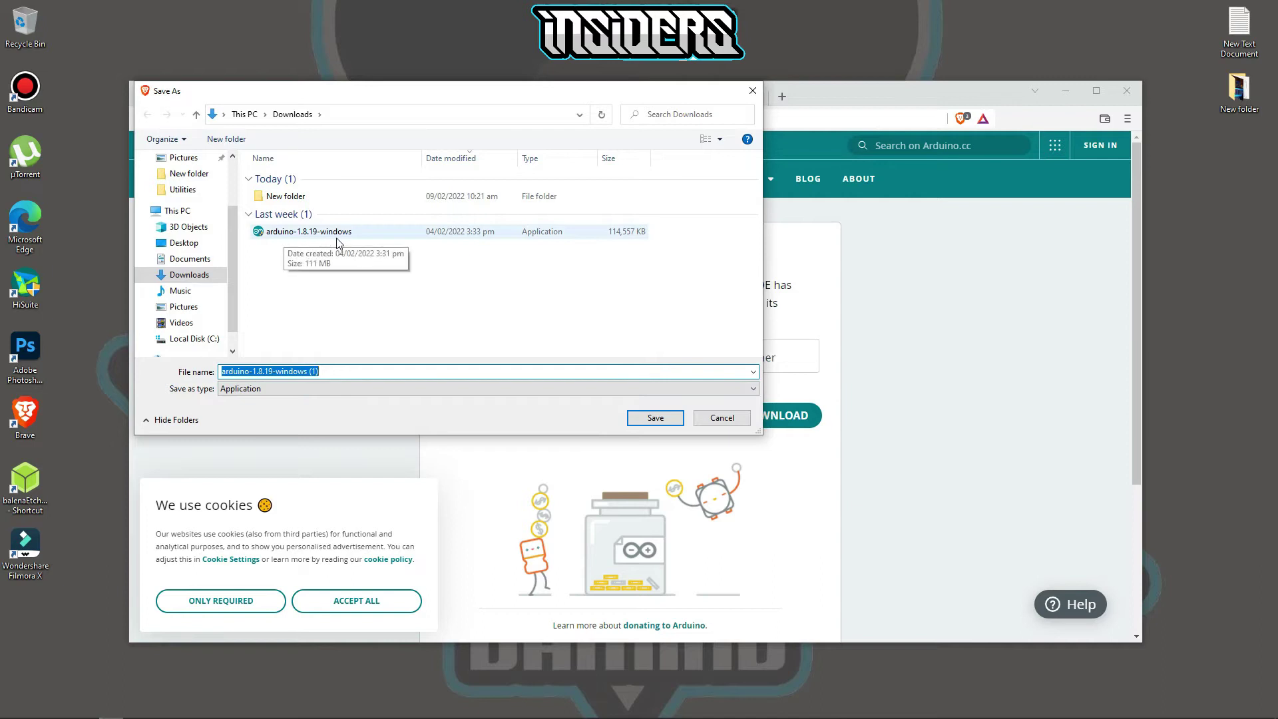
left_click(723, 420)
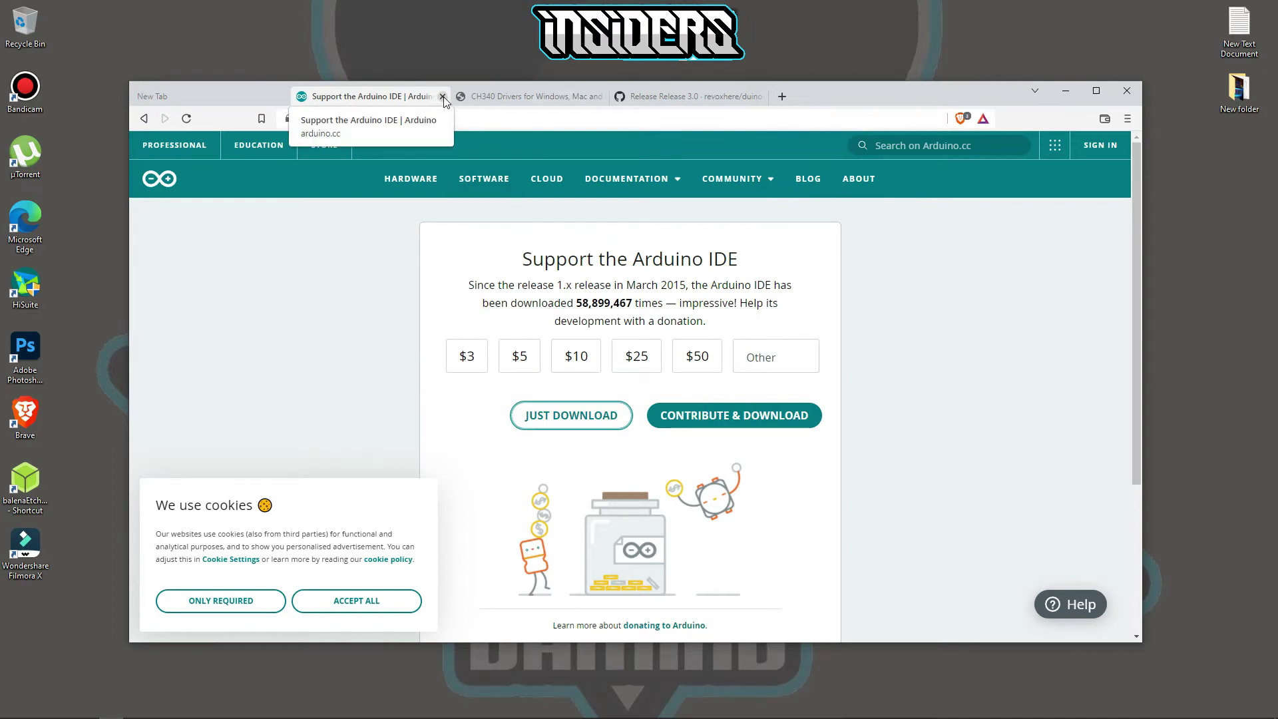
left_click(443, 98)
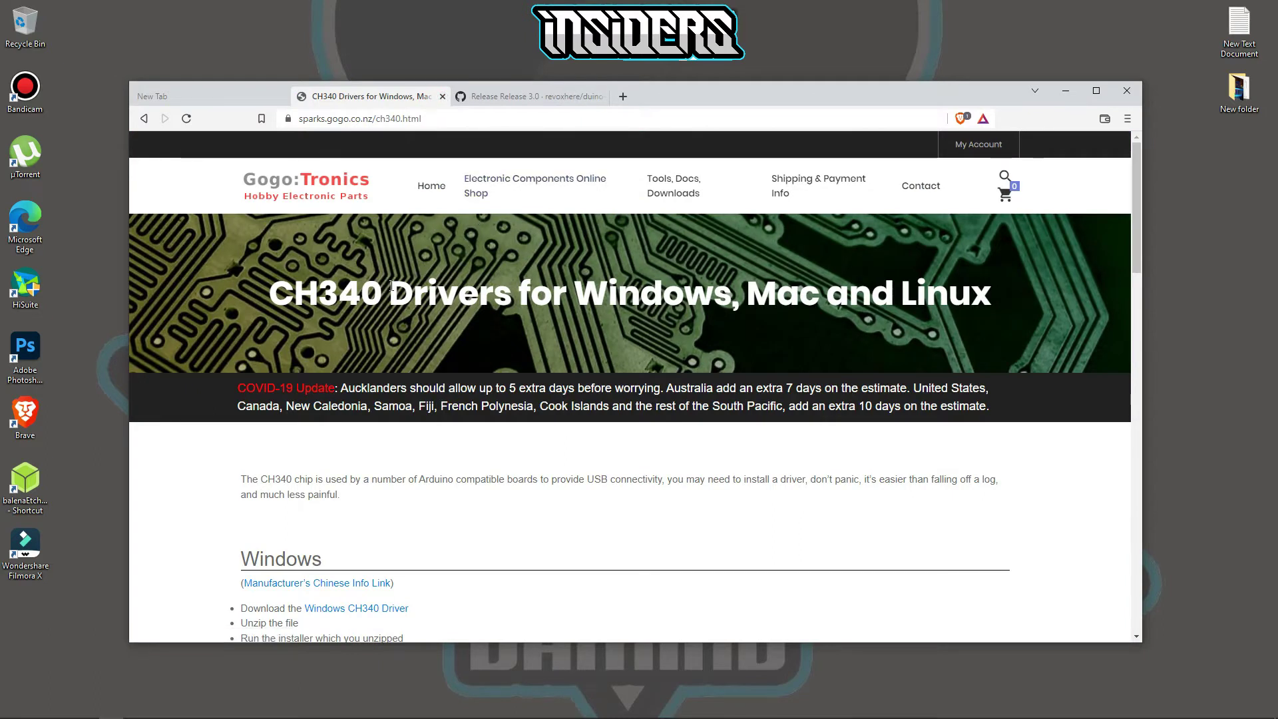
- Start the Windows CH340 driver download, cancel saving over CH34x_Install_Windows_v3_4, and close the drivers tab
scroll(371, 326, "down", 4)
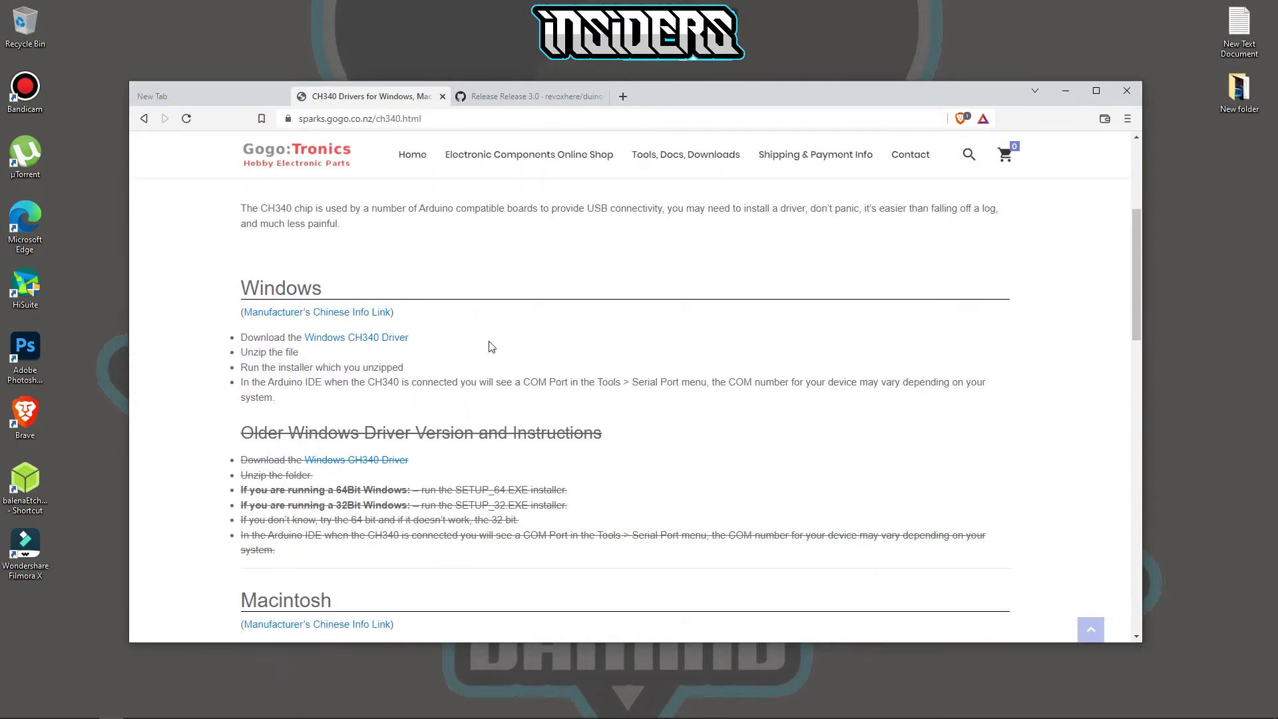
left_click(359, 338)
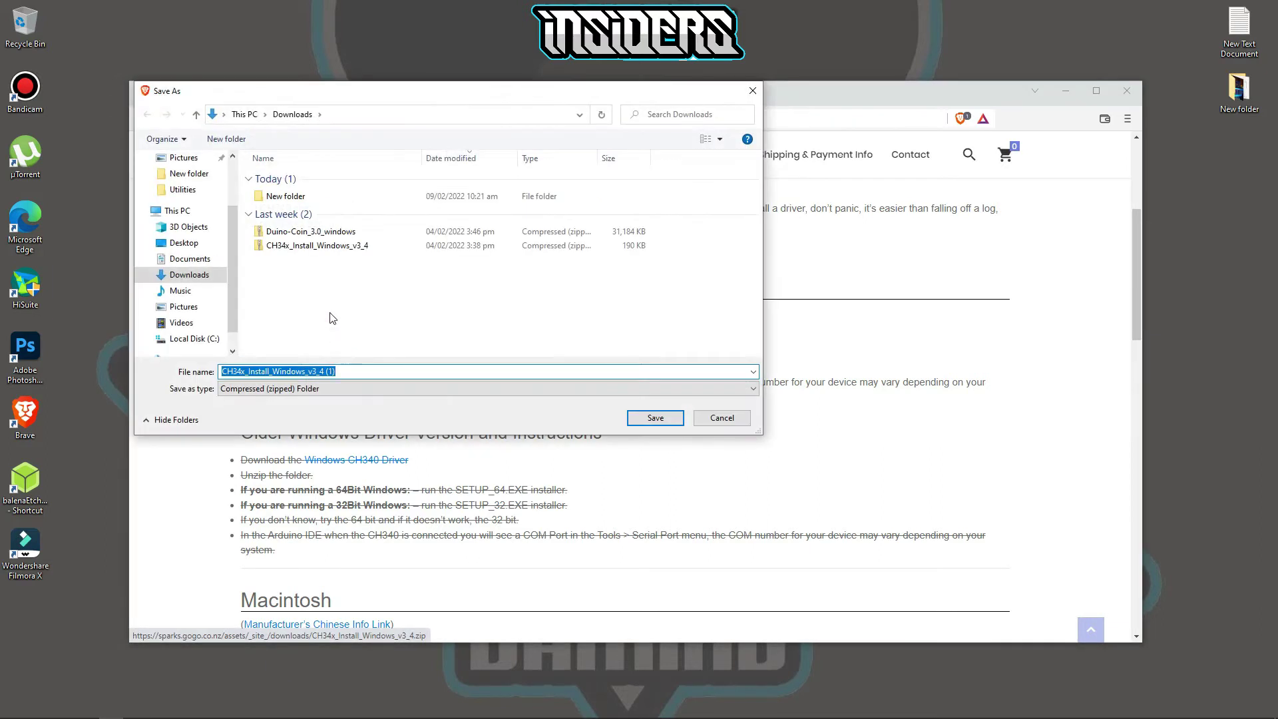
left_click(330, 248)
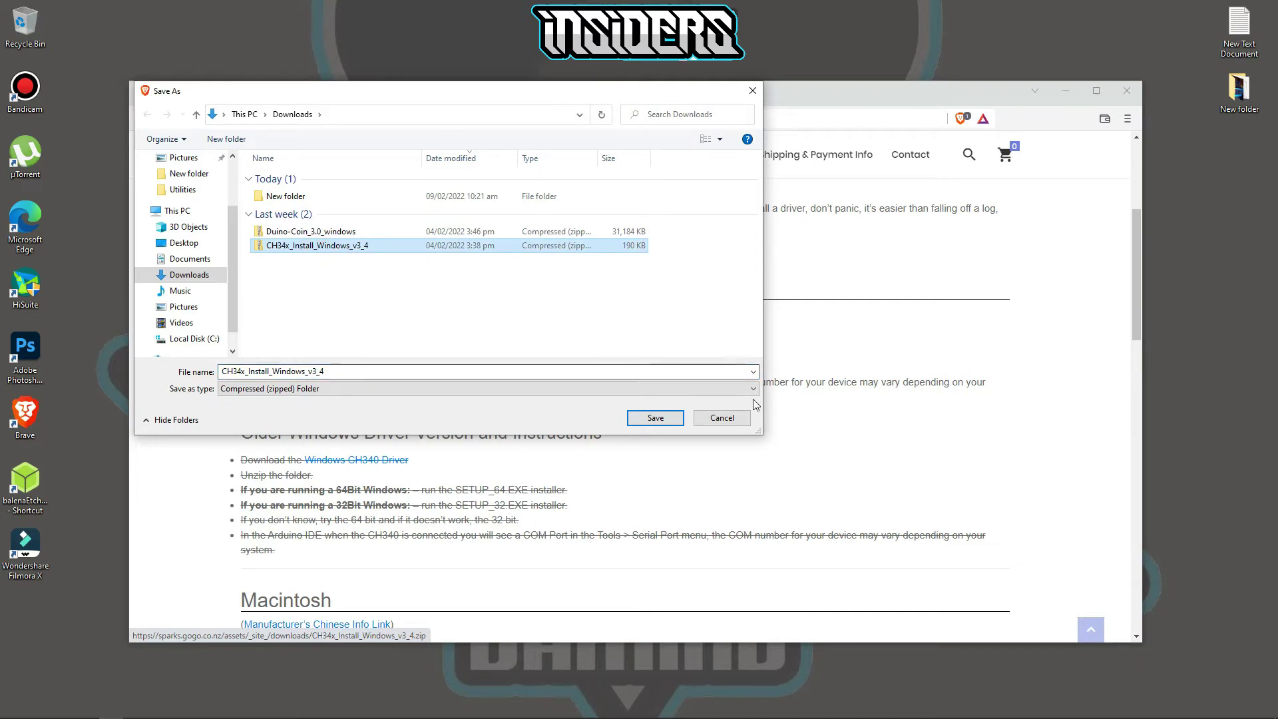
left_click(722, 418)
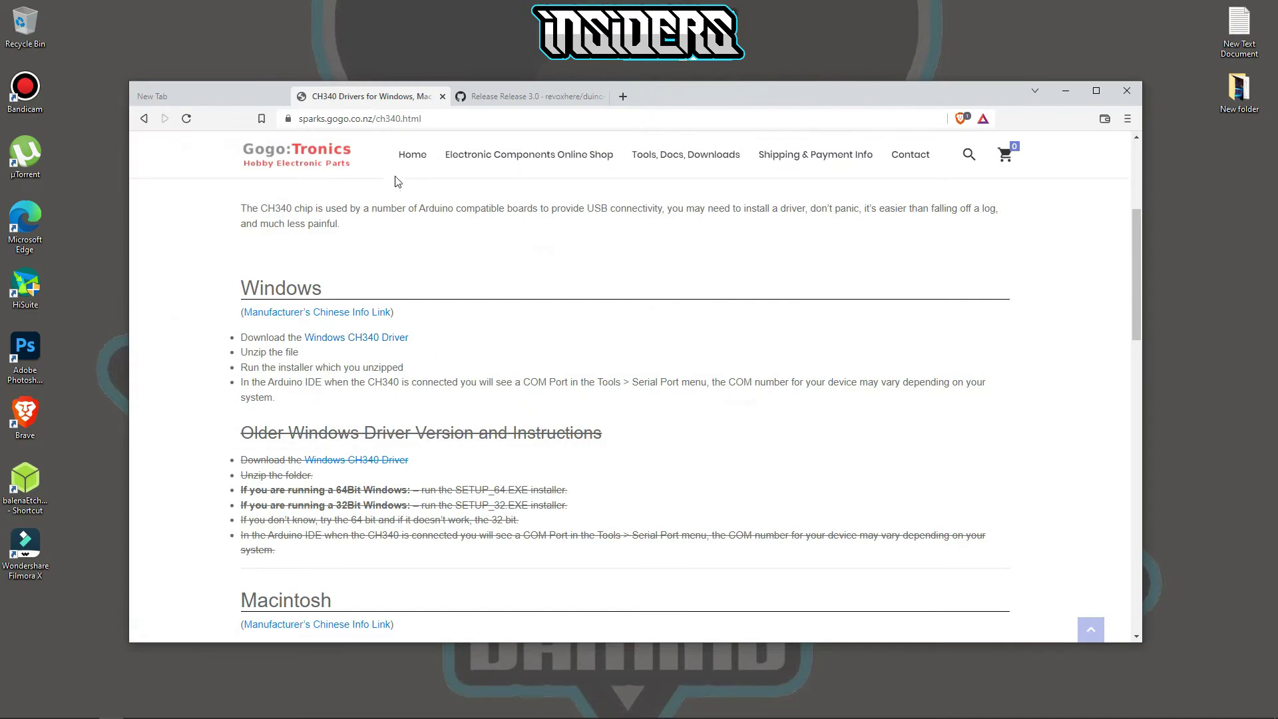
left_click(442, 98)
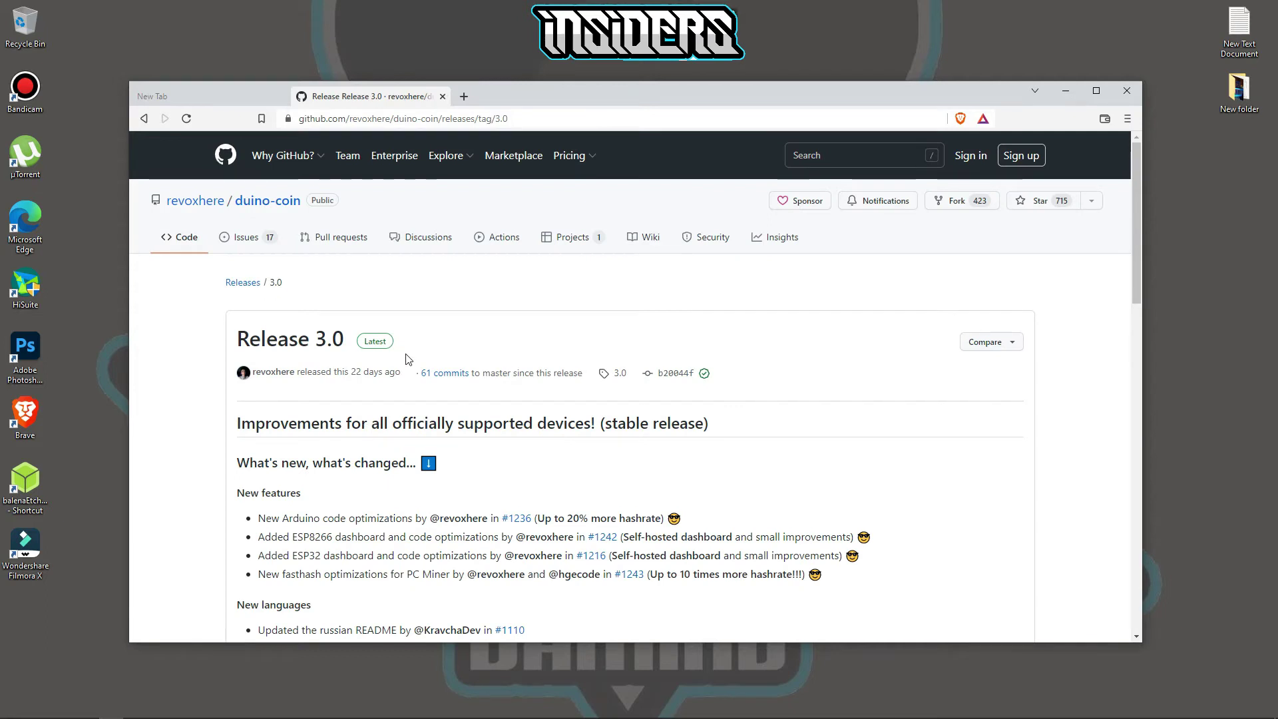
- Start the Duino-Coin_3.0_windows.zip download, cancel the save, close the release tab, and minimize Brave
scroll(428, 362, "down", 7)
scroll(428, 363, "down", 9)
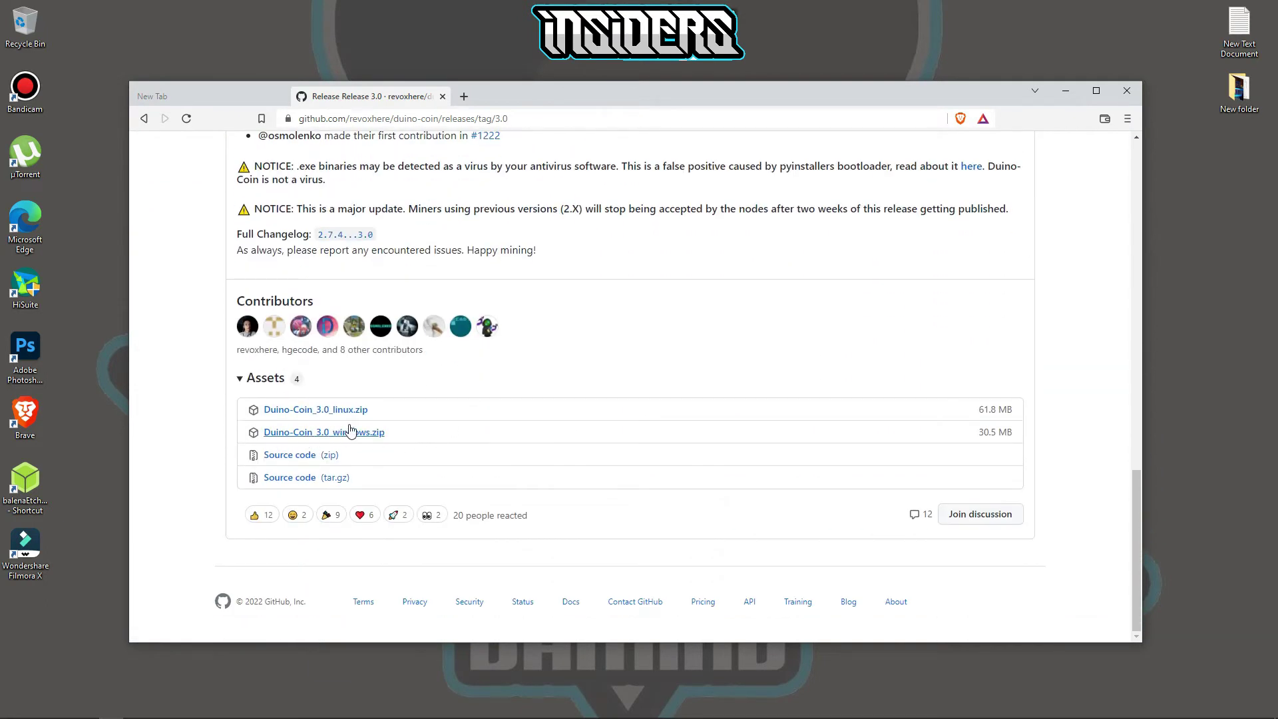
left_click(334, 434)
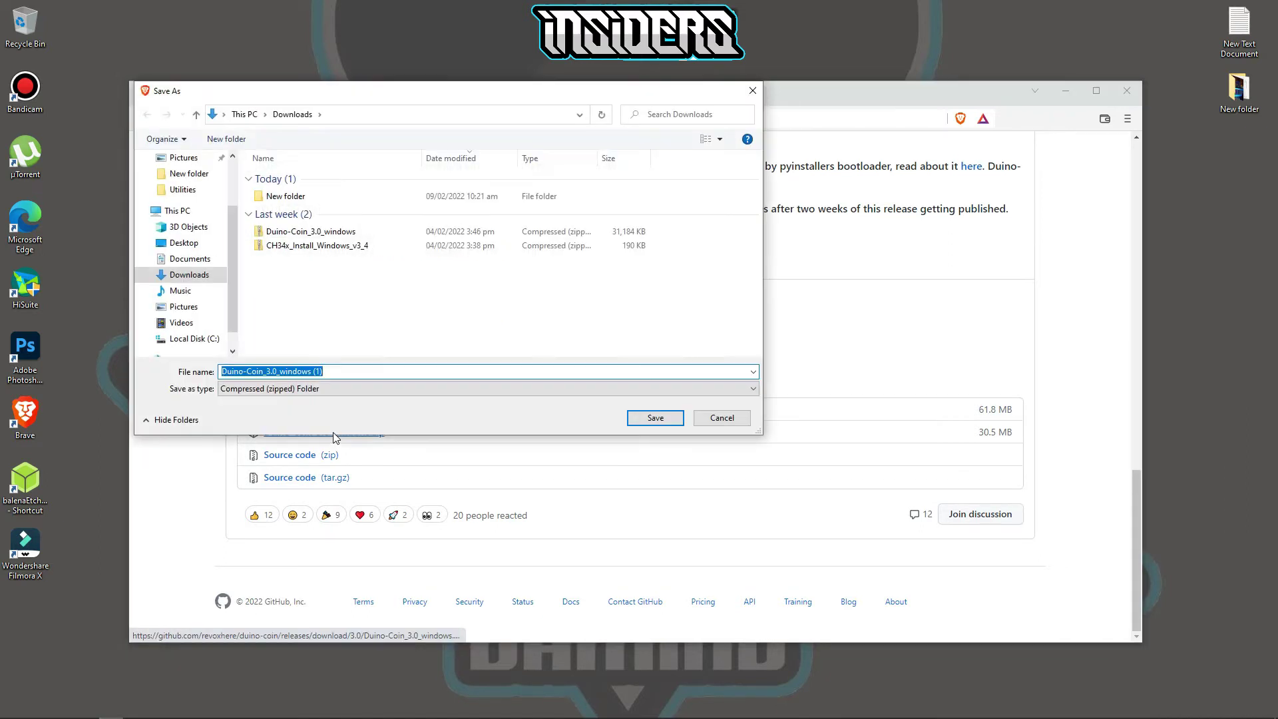
left_click(337, 239)
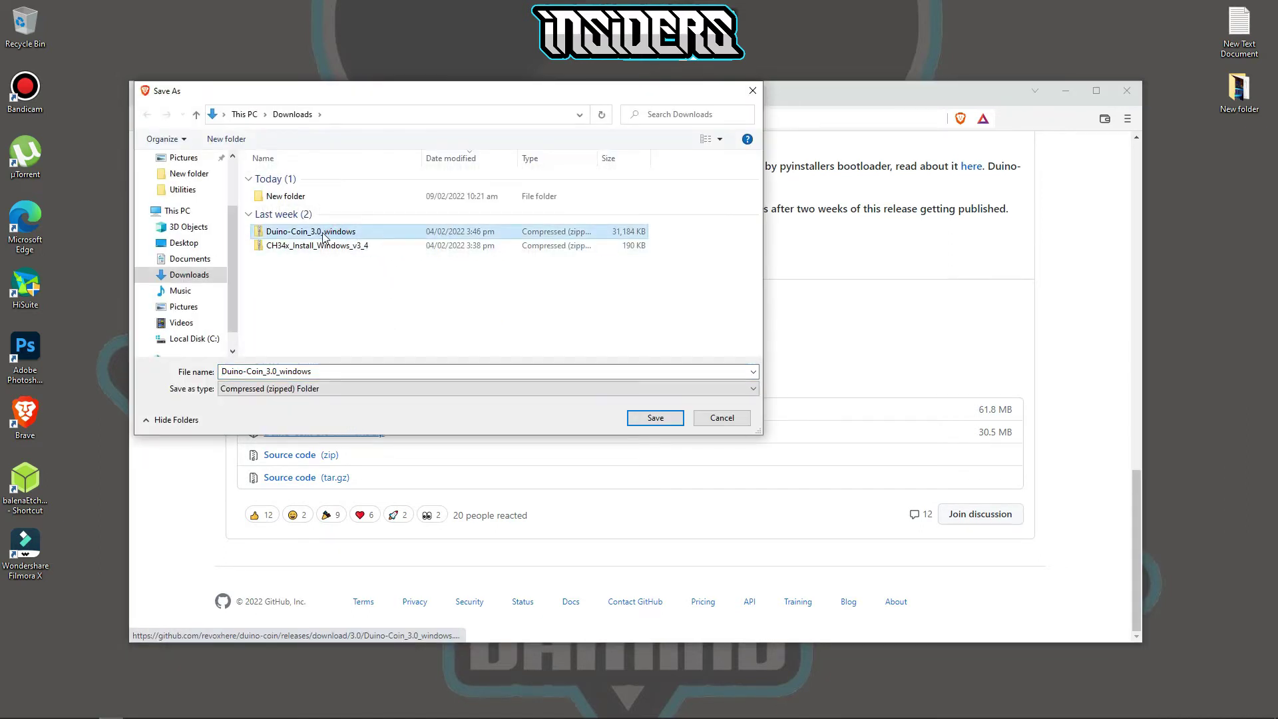
left_click(729, 420)
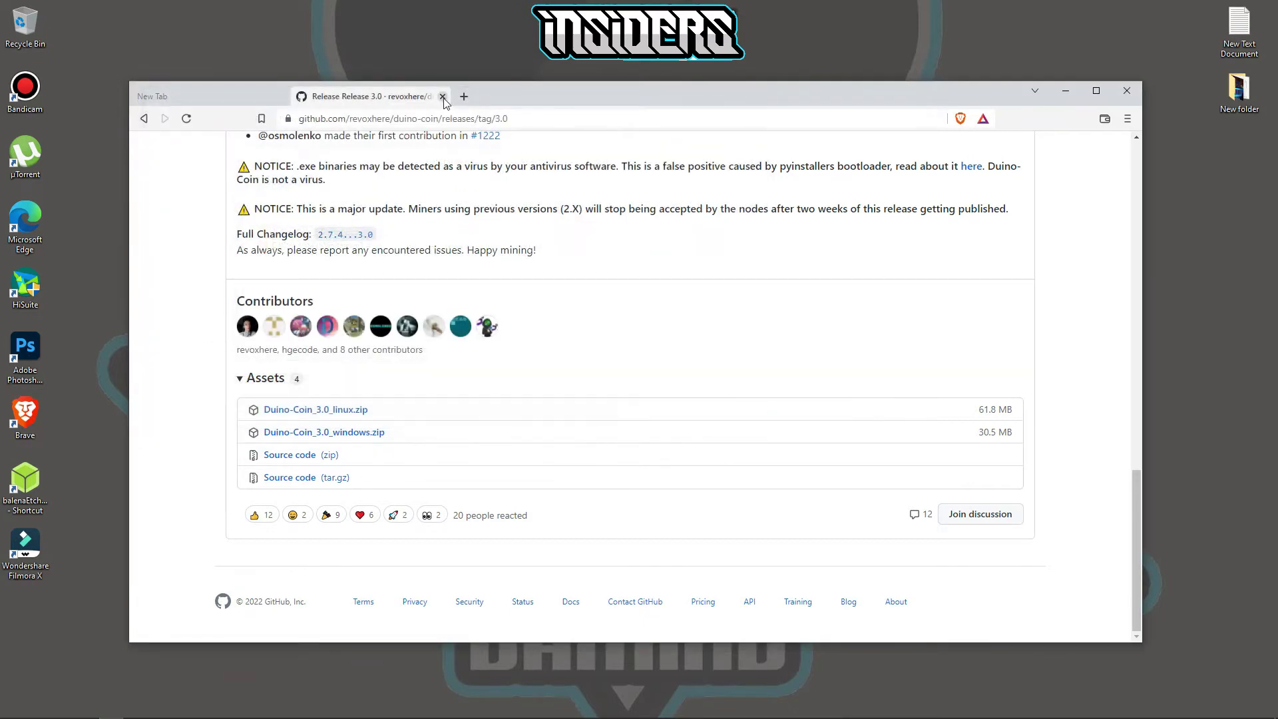
left_click(442, 97)
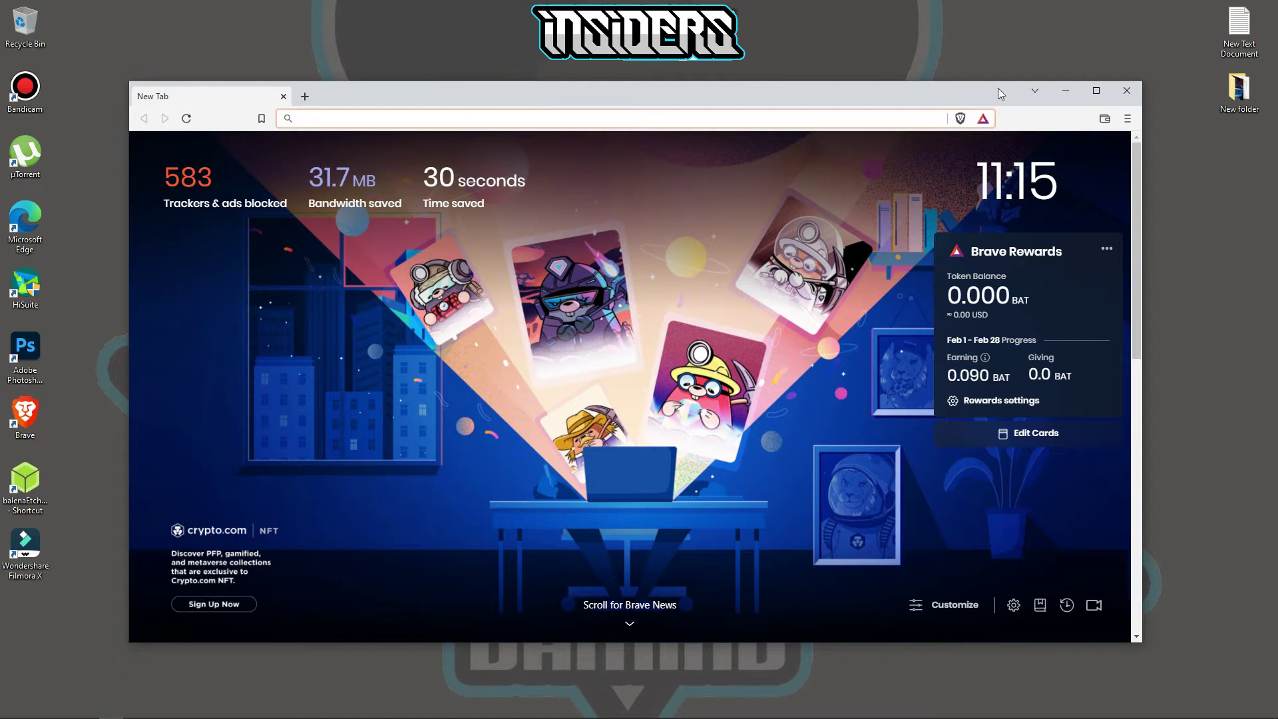
left_click(1064, 95)
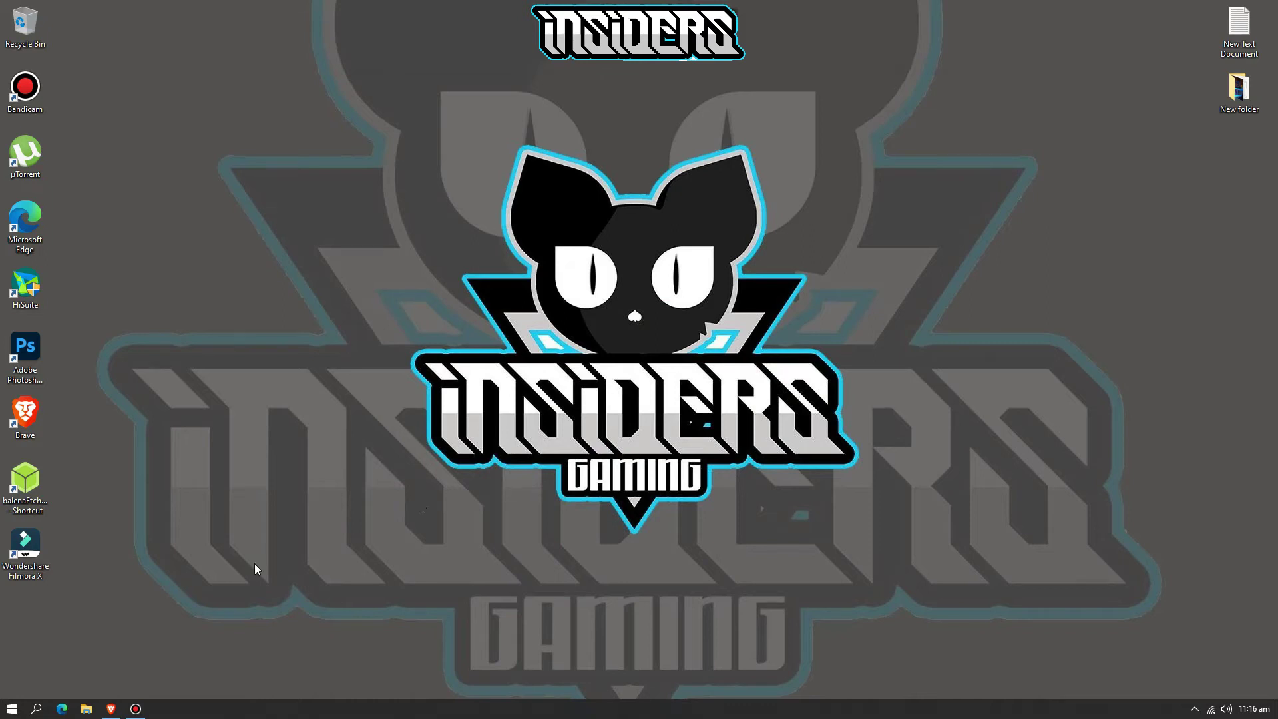
- Run arduino-1.8.19-windows from Downloads and install it with default components and destination folder
left_click(86, 709)
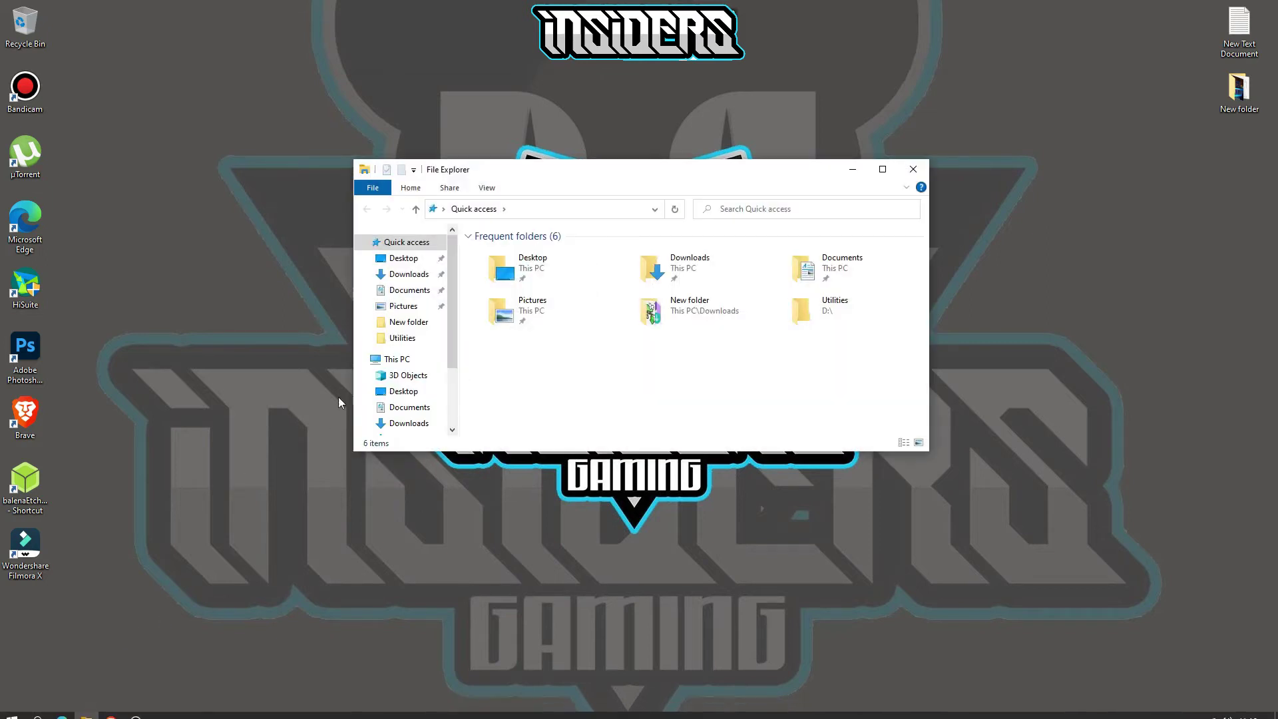
left_click(401, 275)
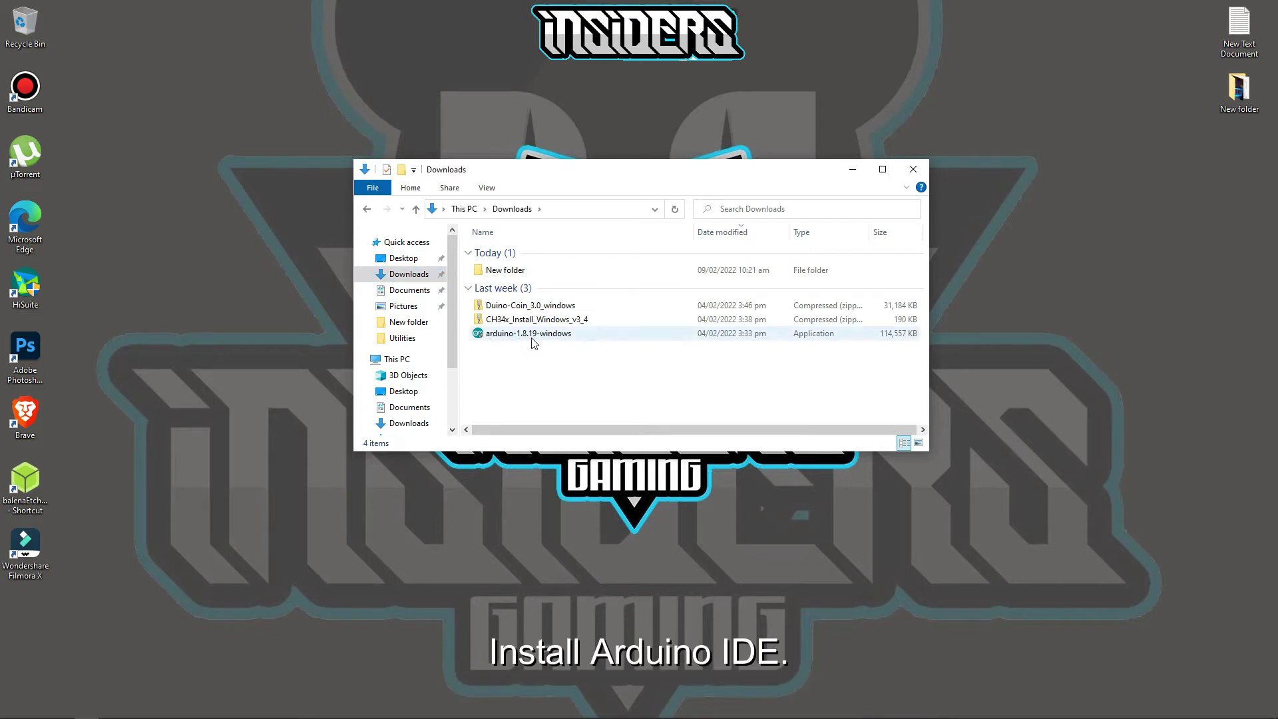
double_click(533, 335)
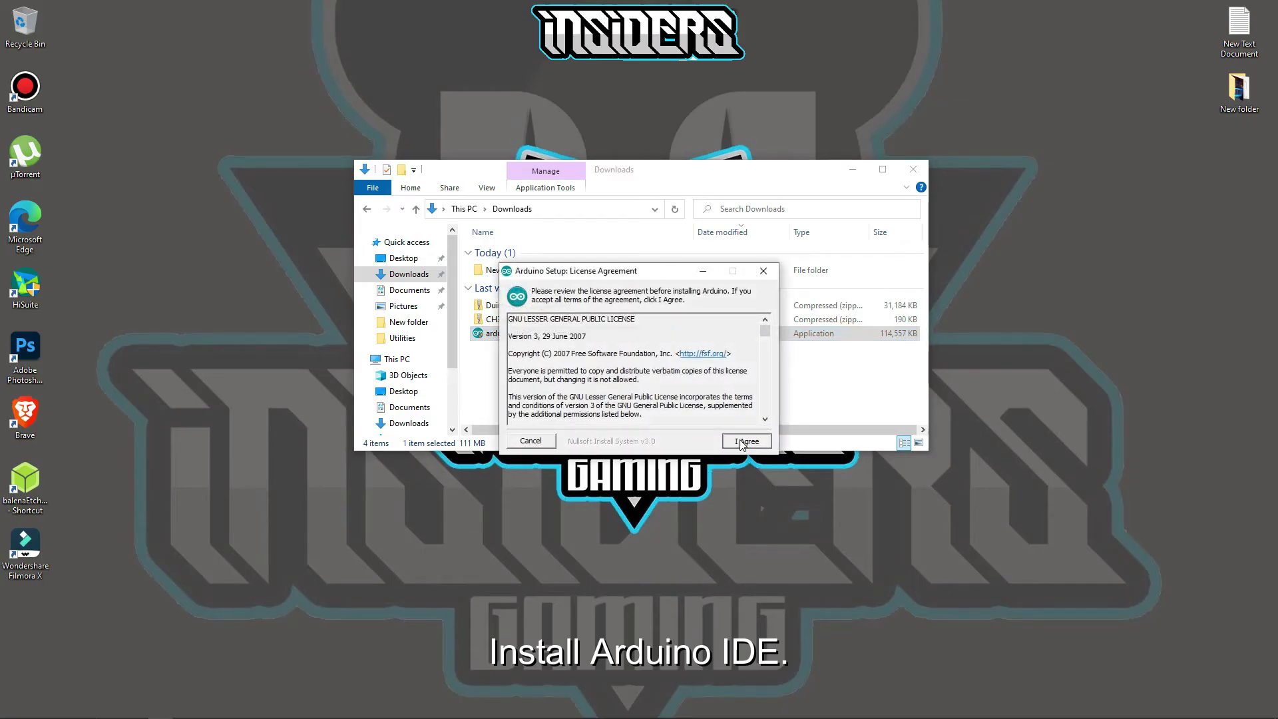
left_click(742, 442)
left_click(741, 440)
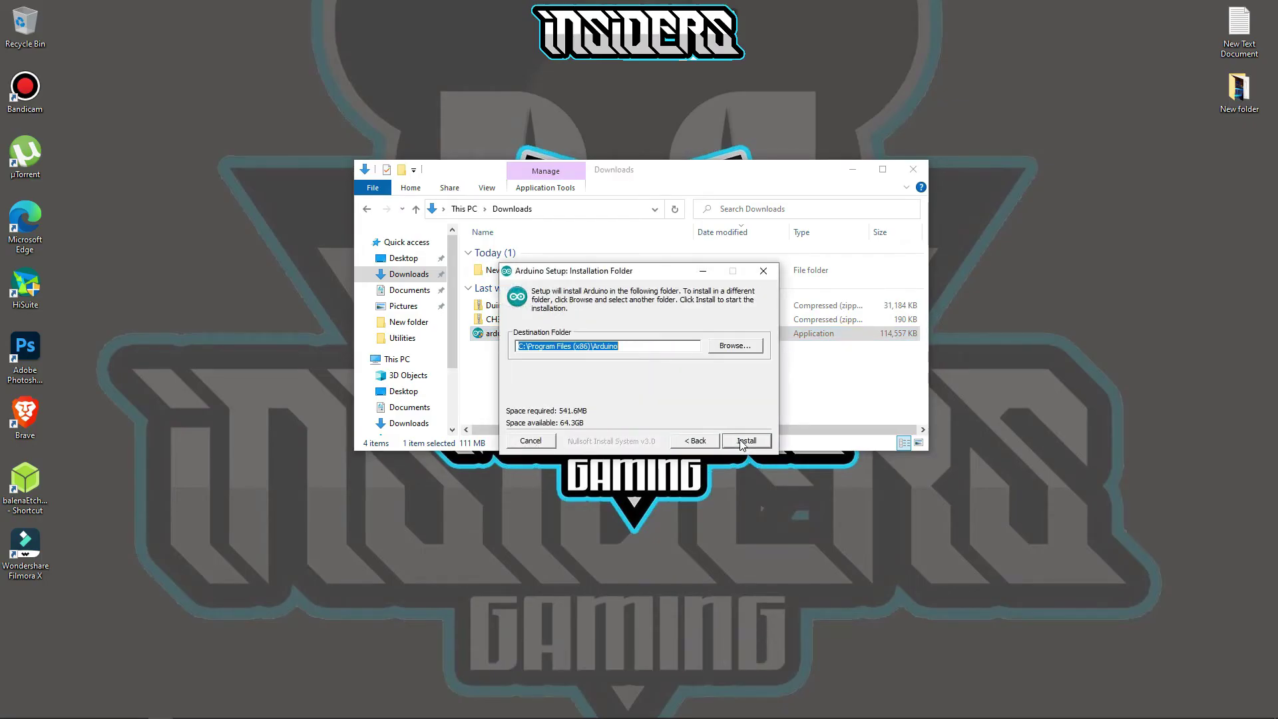
left_click(742, 441)
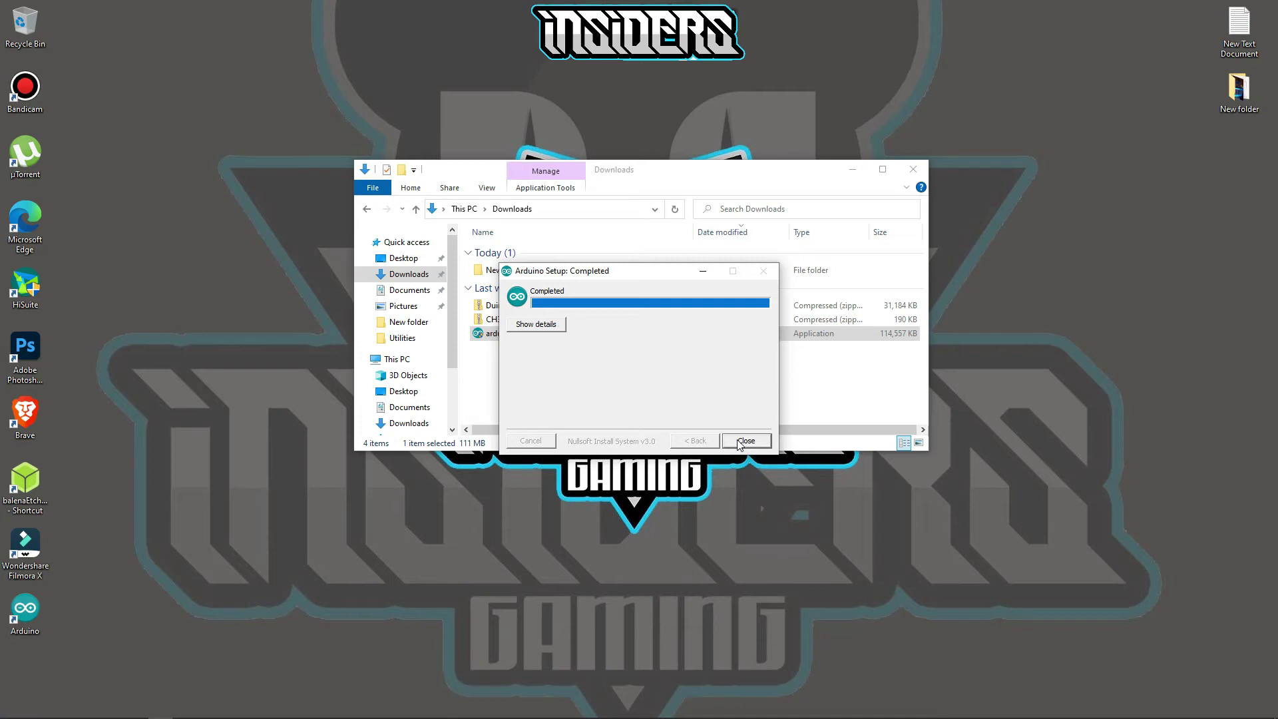
left_click(739, 442)
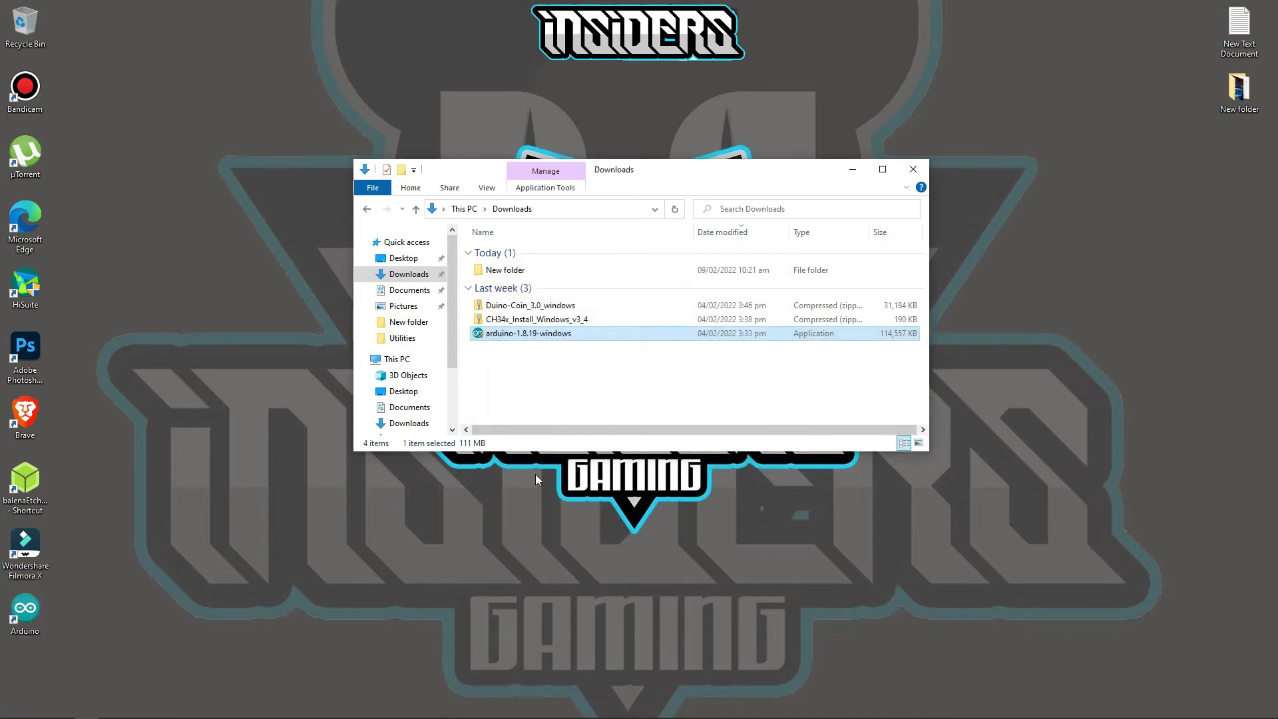
- Extract the CH34x_Install_Windows_v3_4 zip into its own folder
right_click(542, 320)
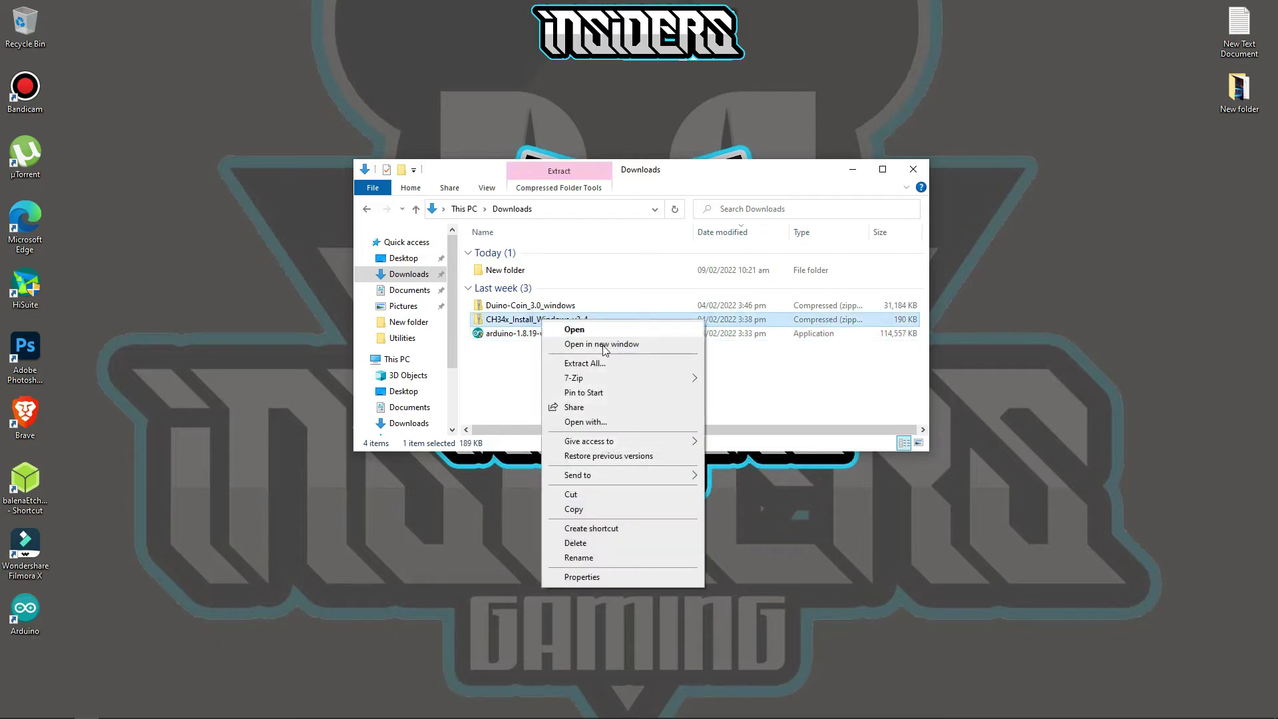
mouse_move(594, 382)
left_click(773, 437)
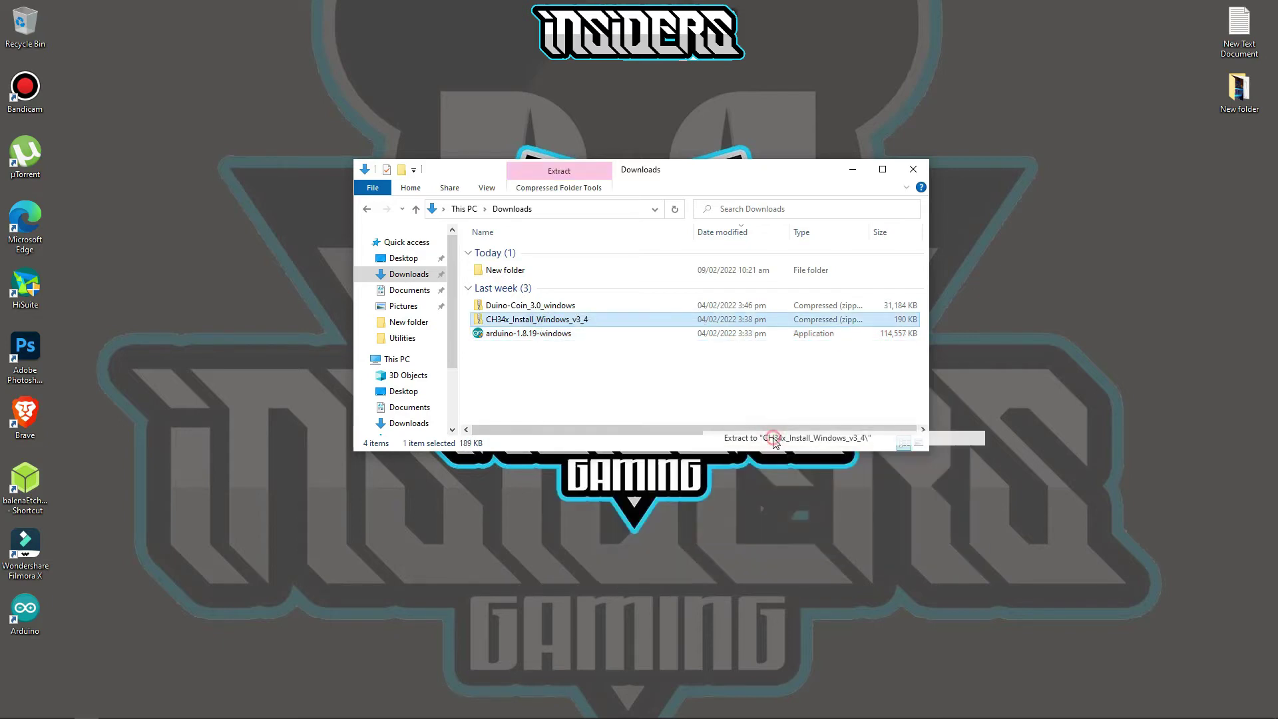
left_click(545, 386)
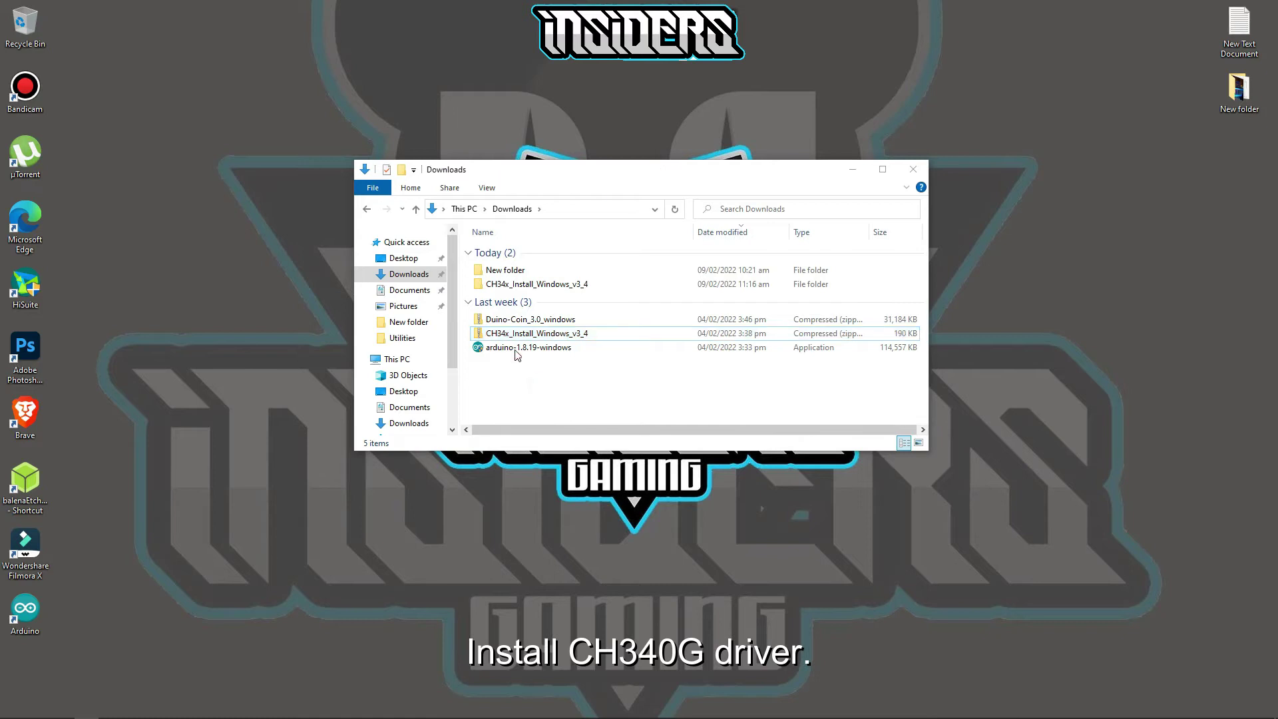
- Run the CH34x driver installer, install the CH340 driver, and return to Downloads
double_click(539, 288)
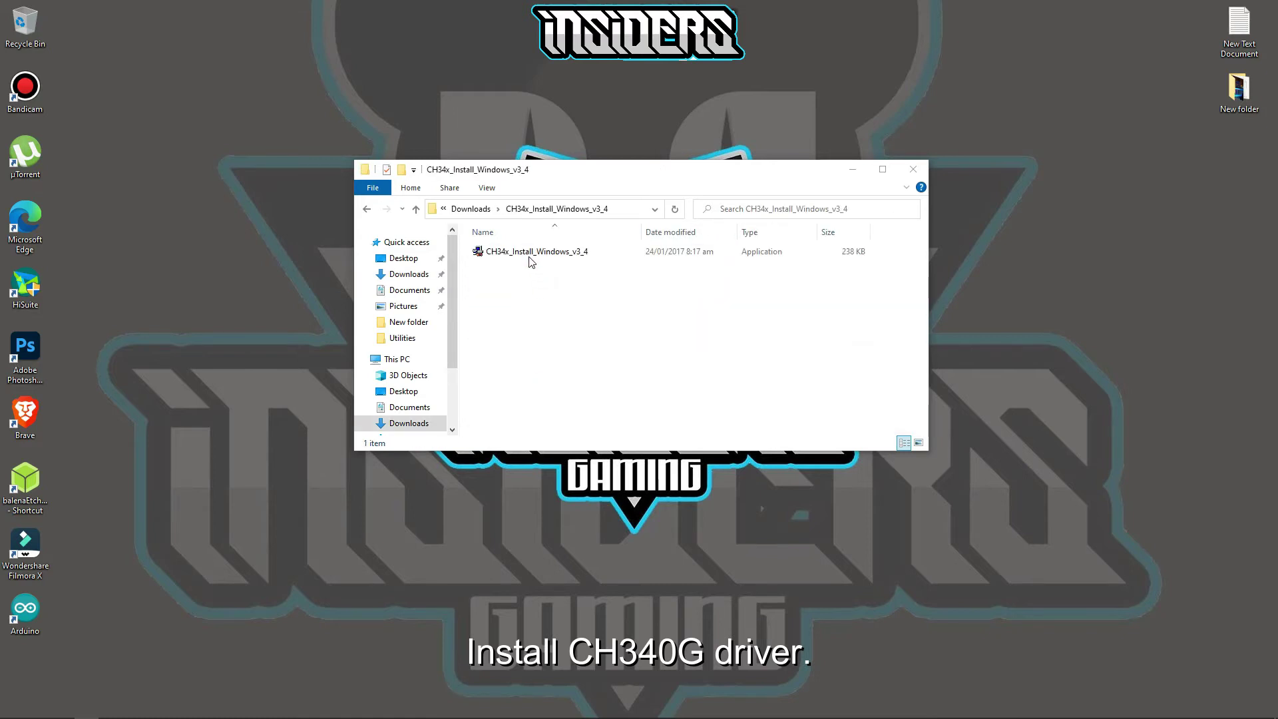
double_click(530, 257)
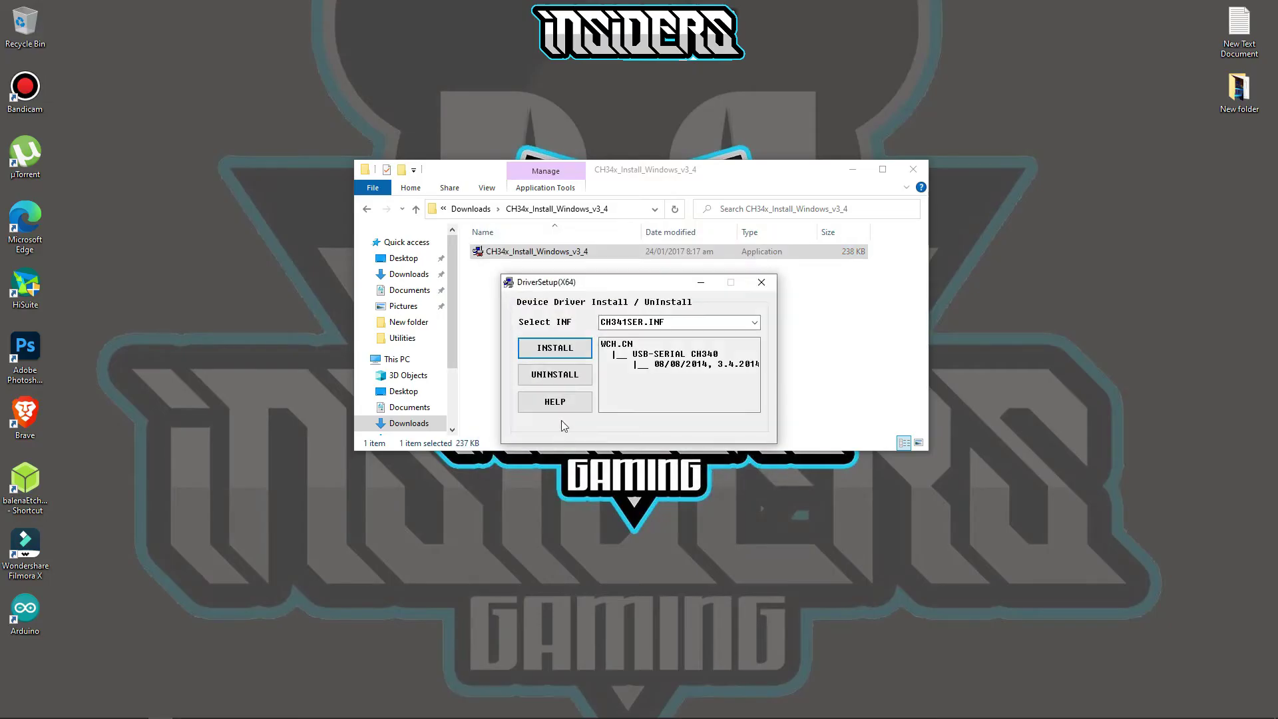
left_click(560, 353)
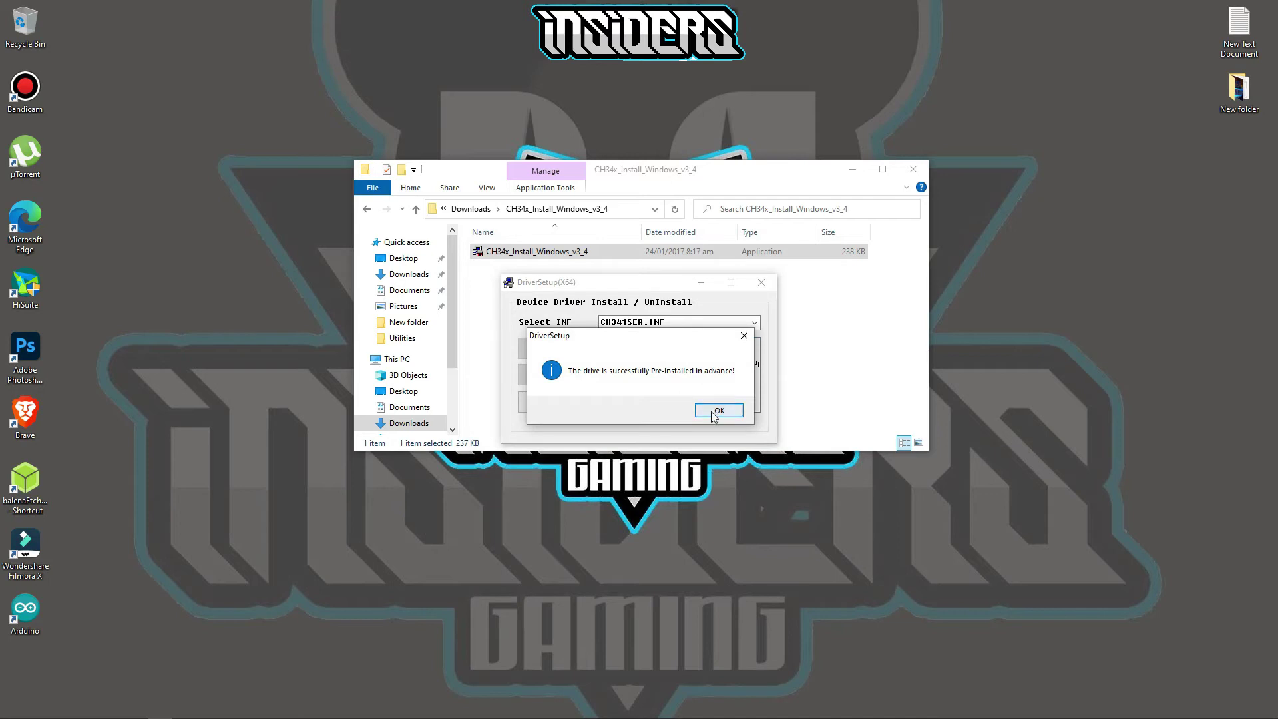
left_click(712, 413)
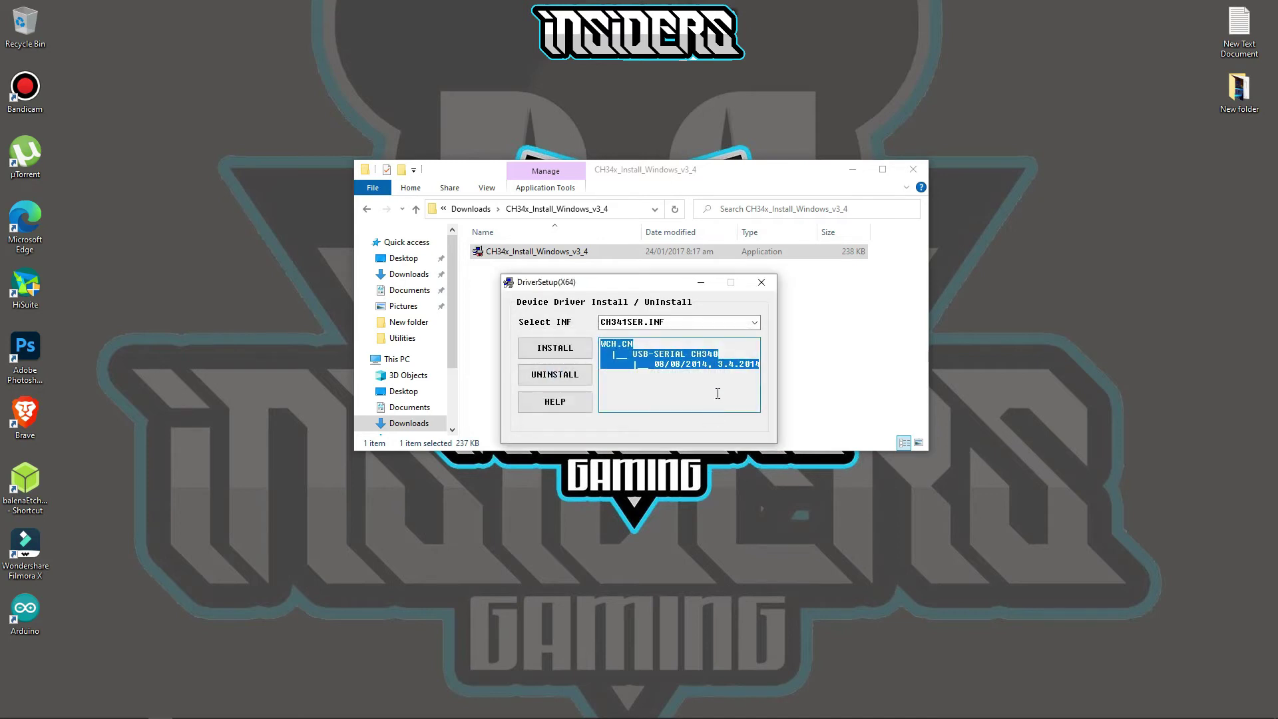
left_click(762, 284)
left_click(416, 209)
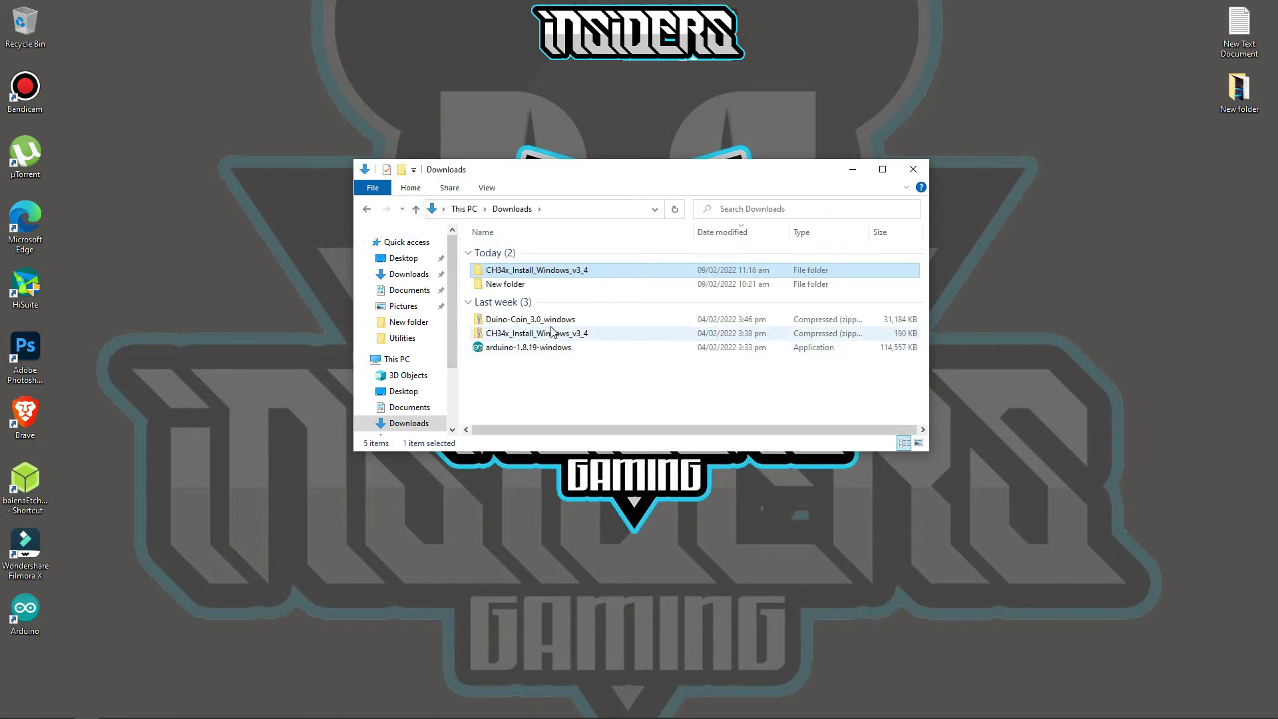
- Extract the Duino-Coin_3.0_windows archive with 7-Zip into a Duino-Coin_3.0_windows folder
left_click(550, 321)
right_click(551, 322)
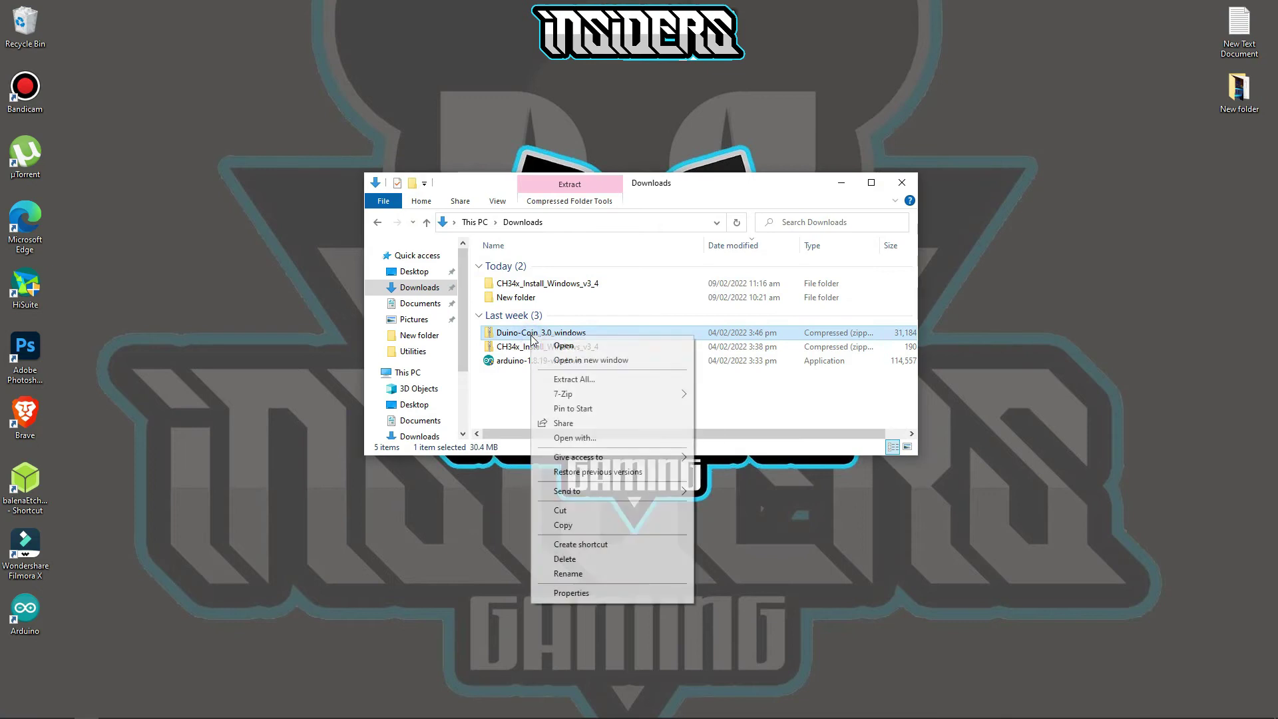
mouse_move(572, 399)
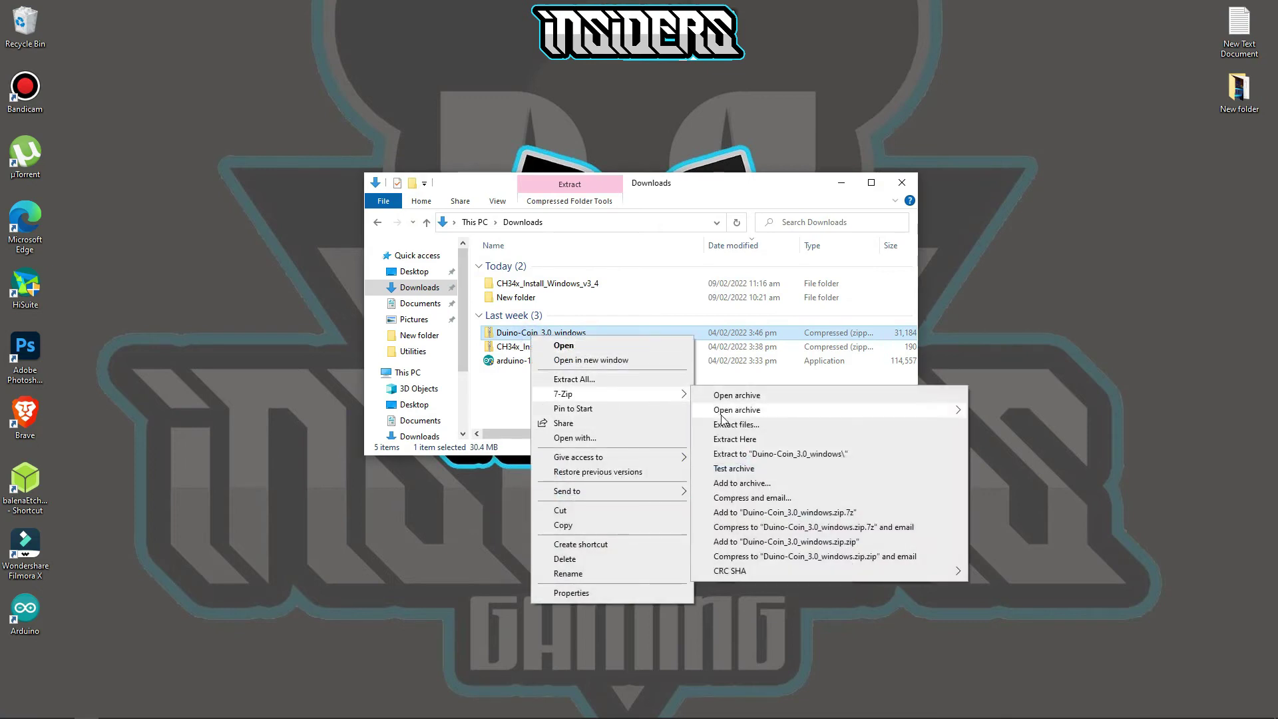
left_click(734, 458)
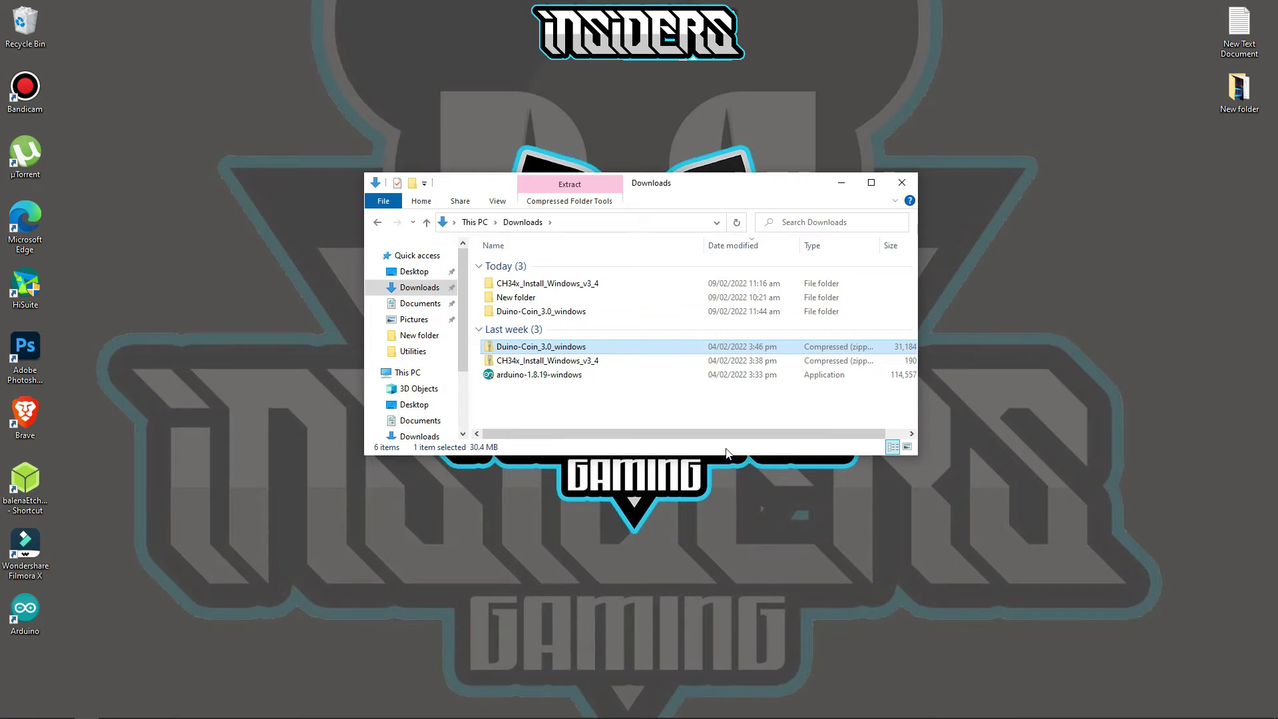
left_click(589, 403)
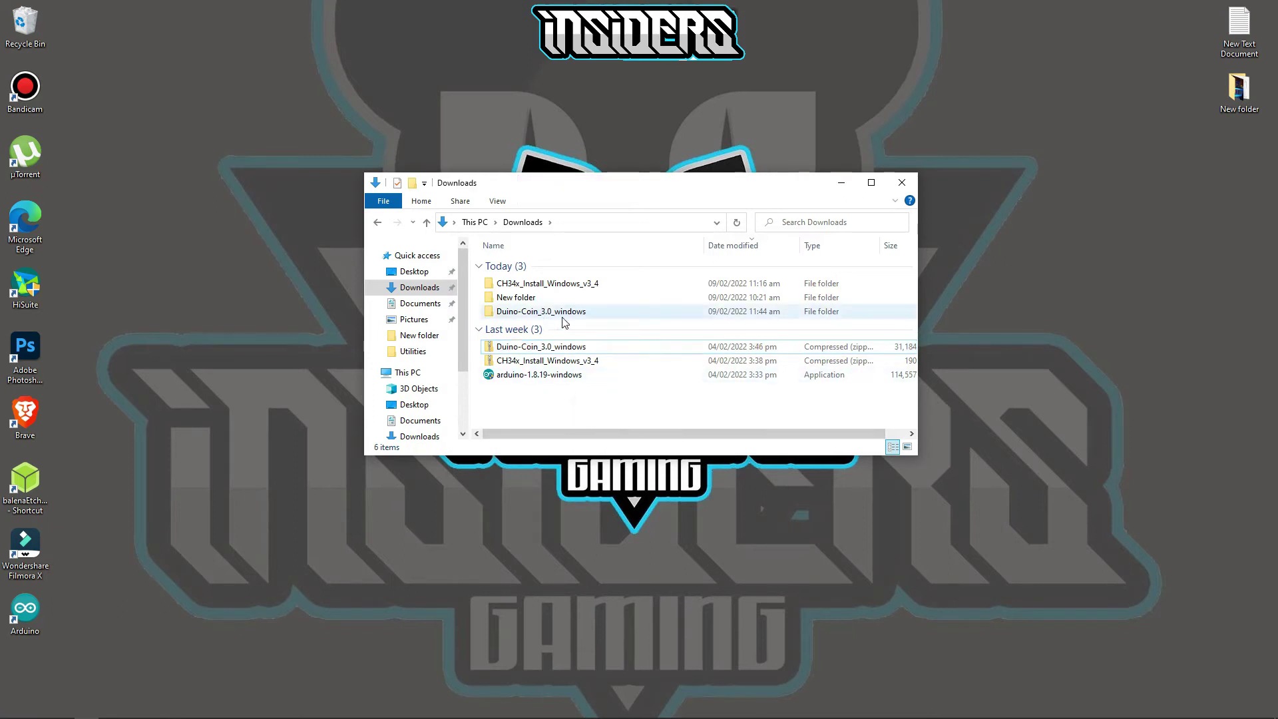
- Open the ESP8266_Code sketch from the extracted folder in Arduino IDE
double_click(540, 312)
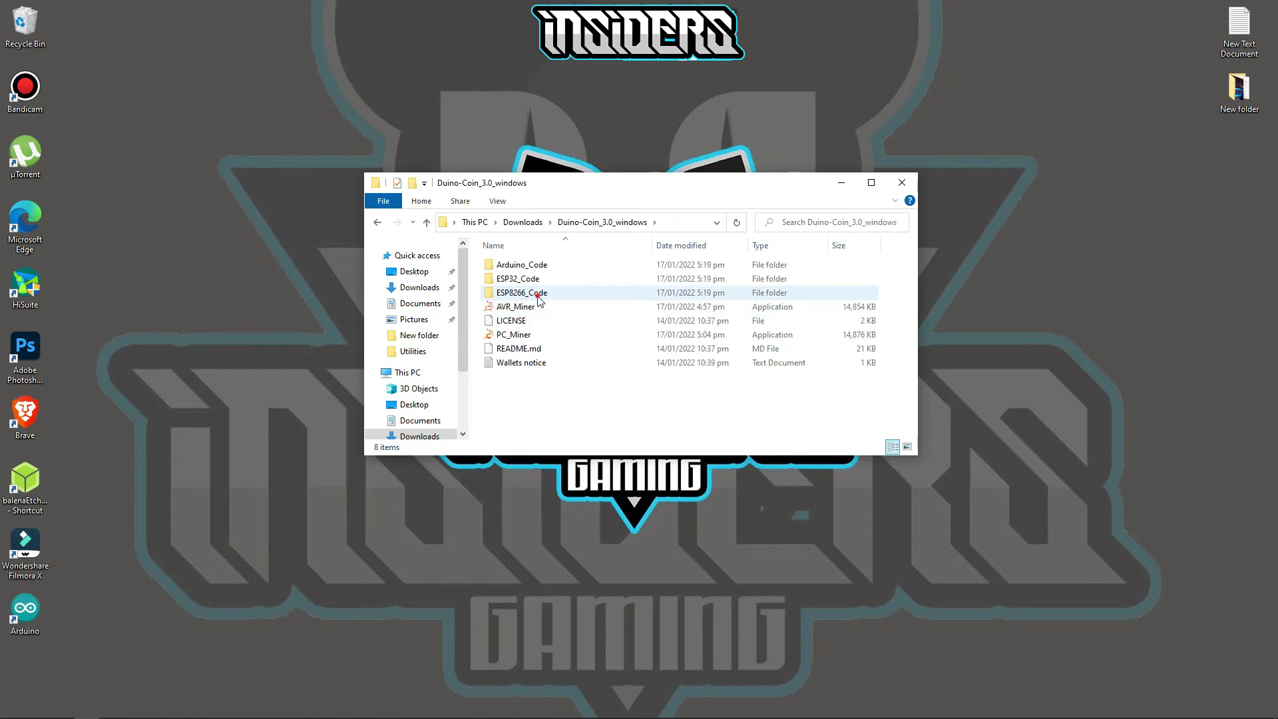
double_click(539, 297)
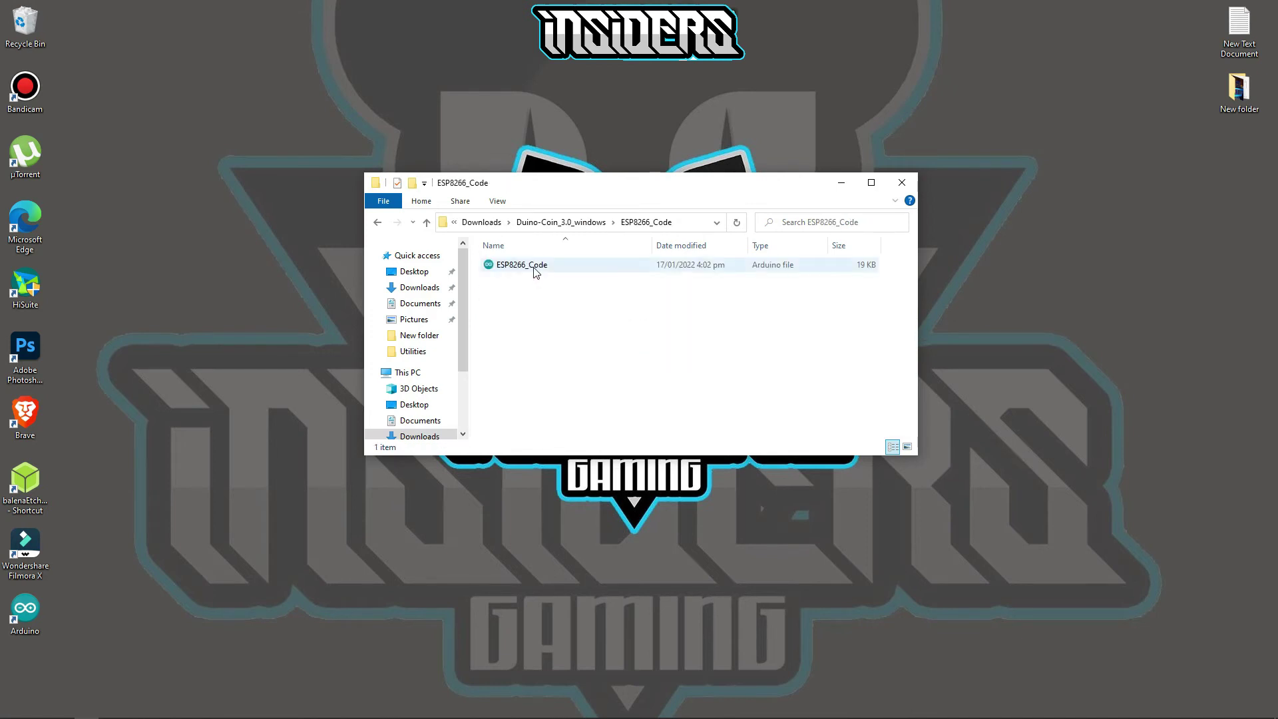
double_click(532, 265)
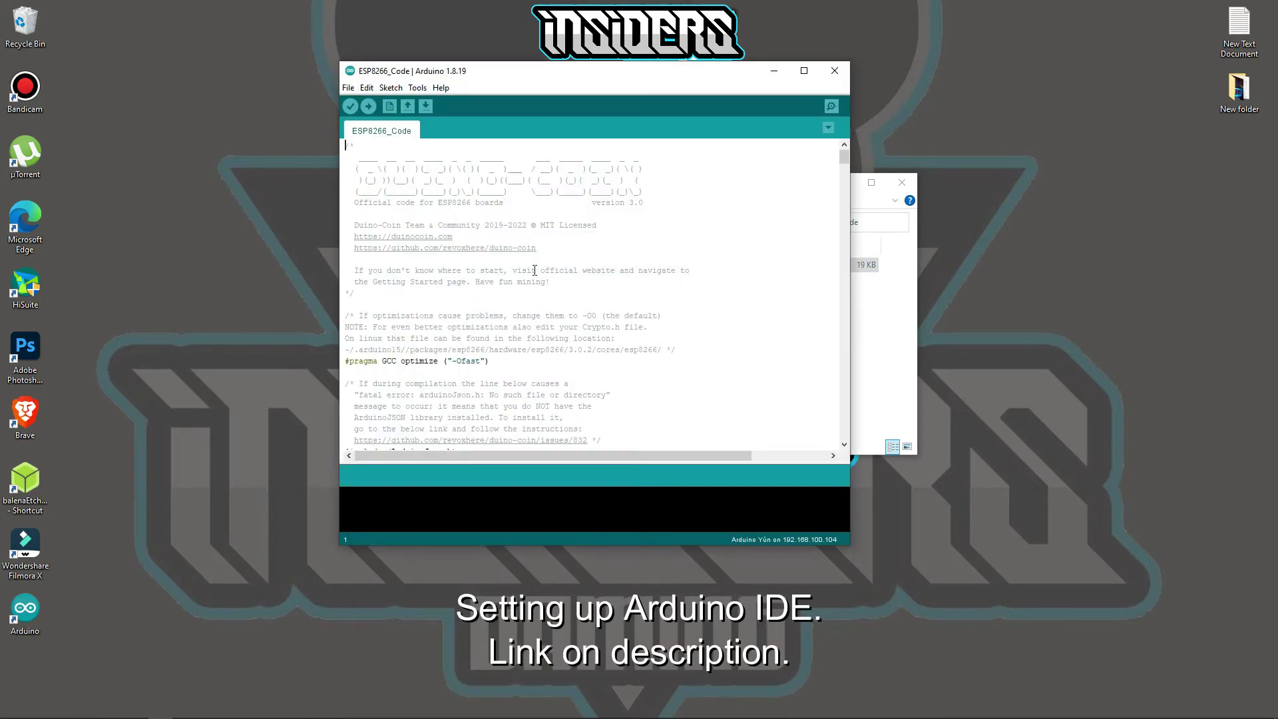
- Open the Preferences dialog from the File menu
left_click(348, 89)
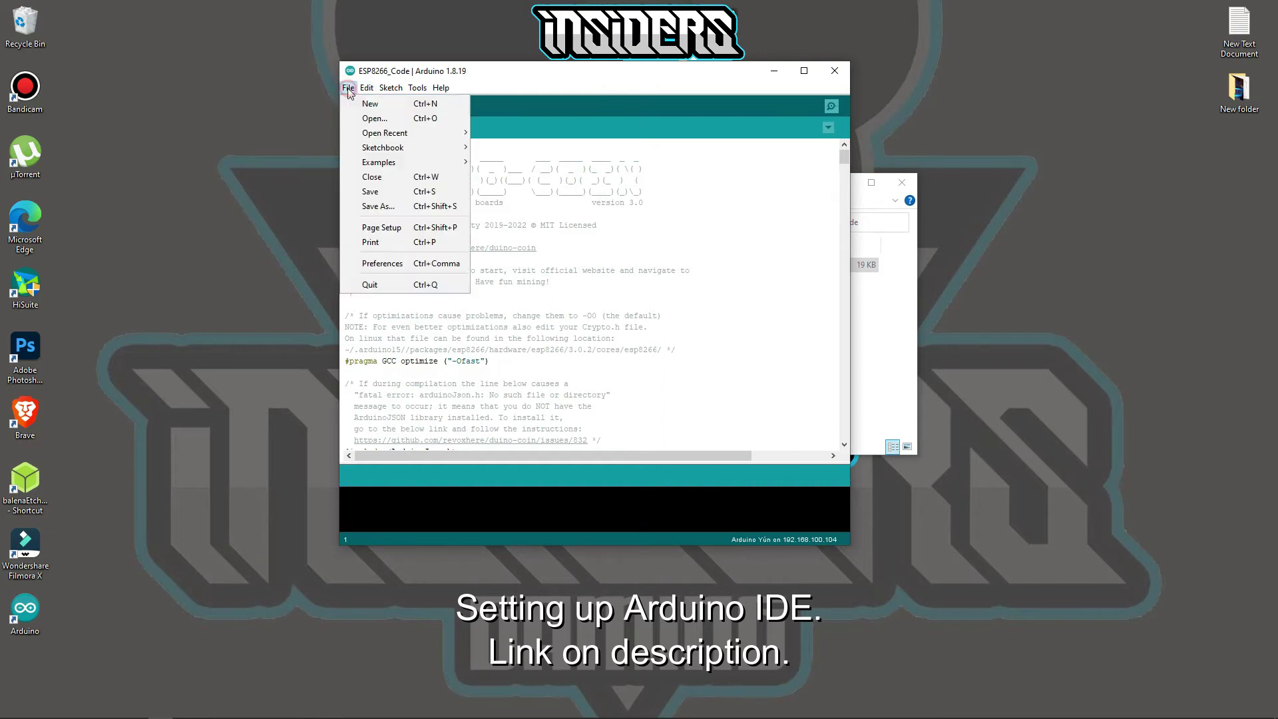
left_click(420, 262)
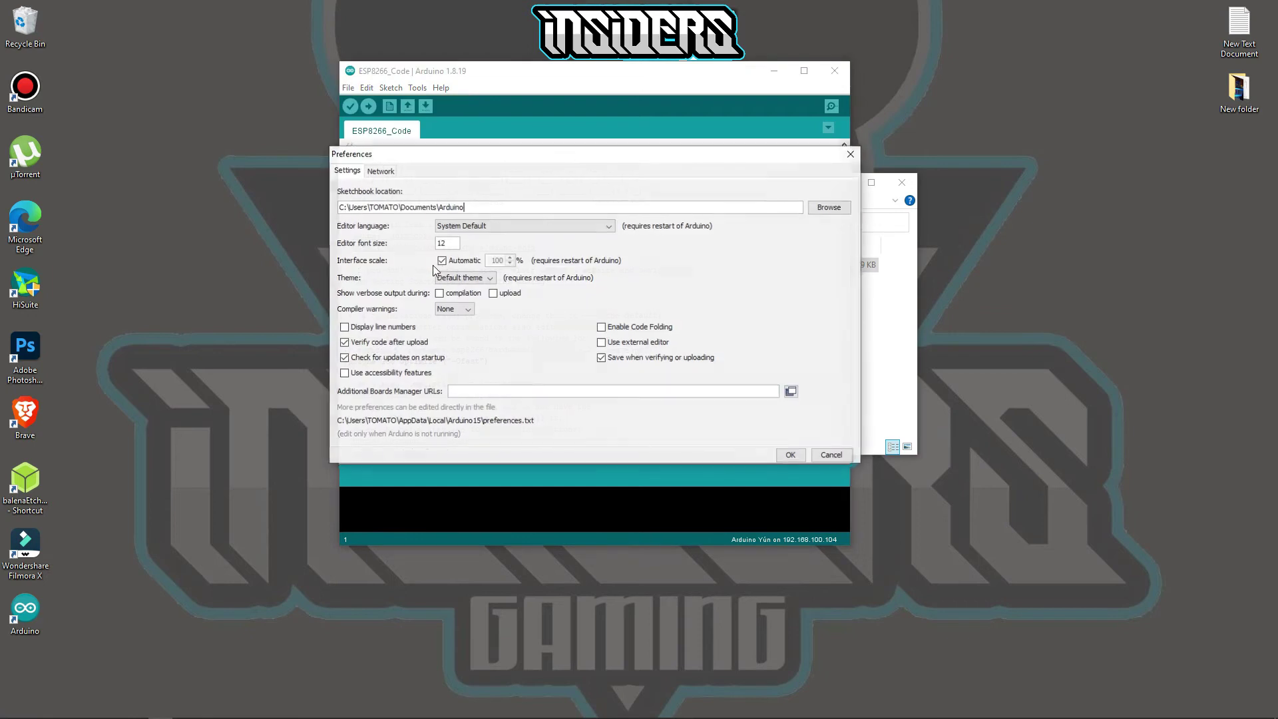
left_click(513, 391)
type("https://arduino.esp8266.com/stable/package_esp8266com_index.json")
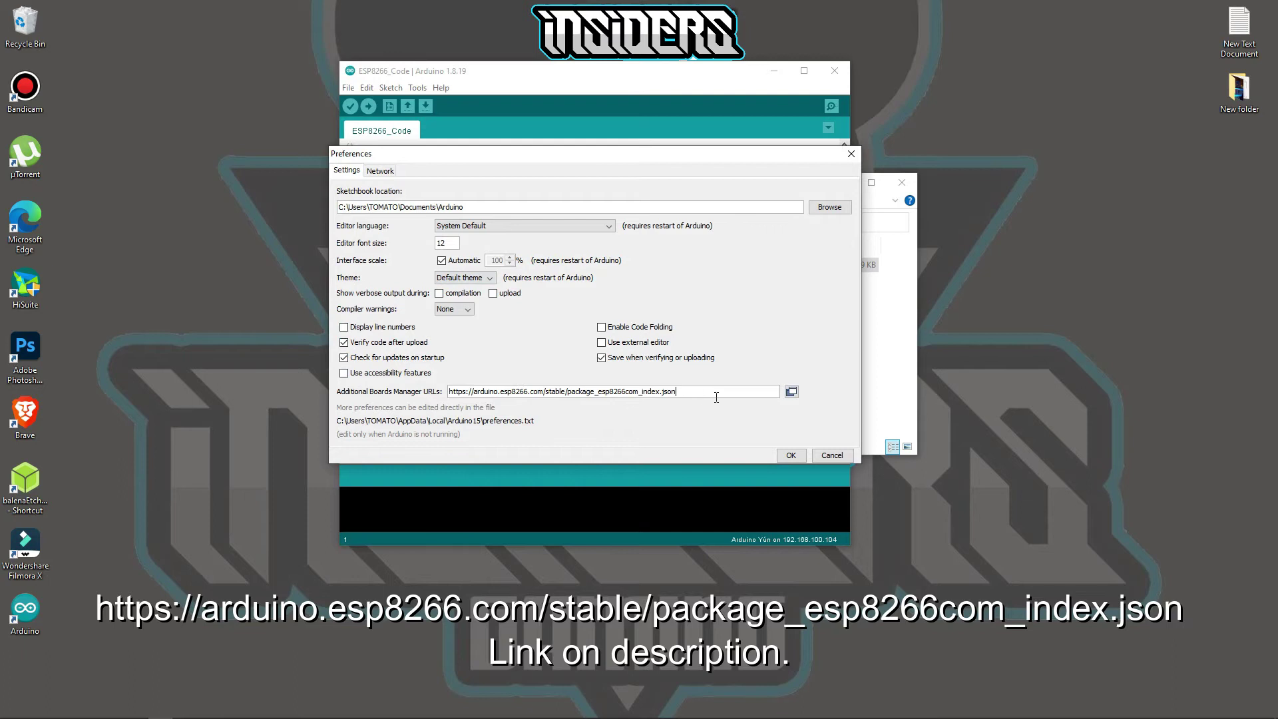
left_click(789, 455)
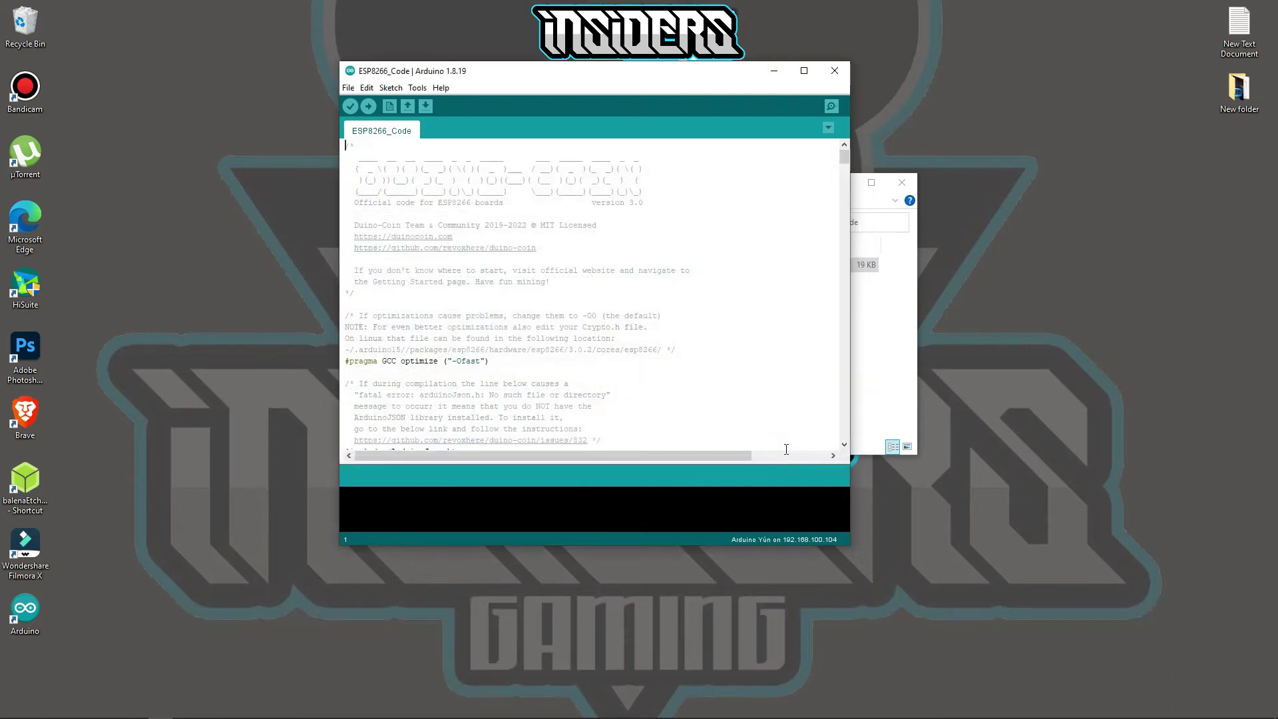
- Search Boards Manager for esp8266 and install the ESP8266 Community package version 3.0.2
left_click(415, 90)
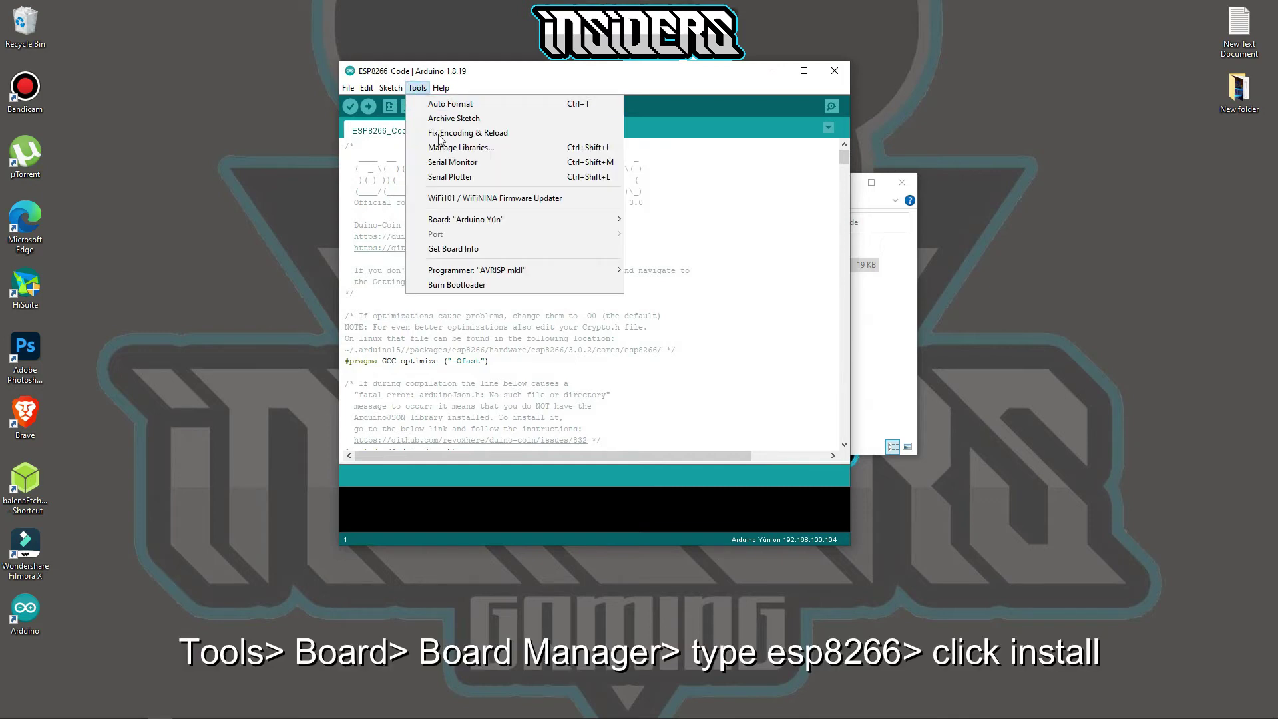
mouse_move(520, 220)
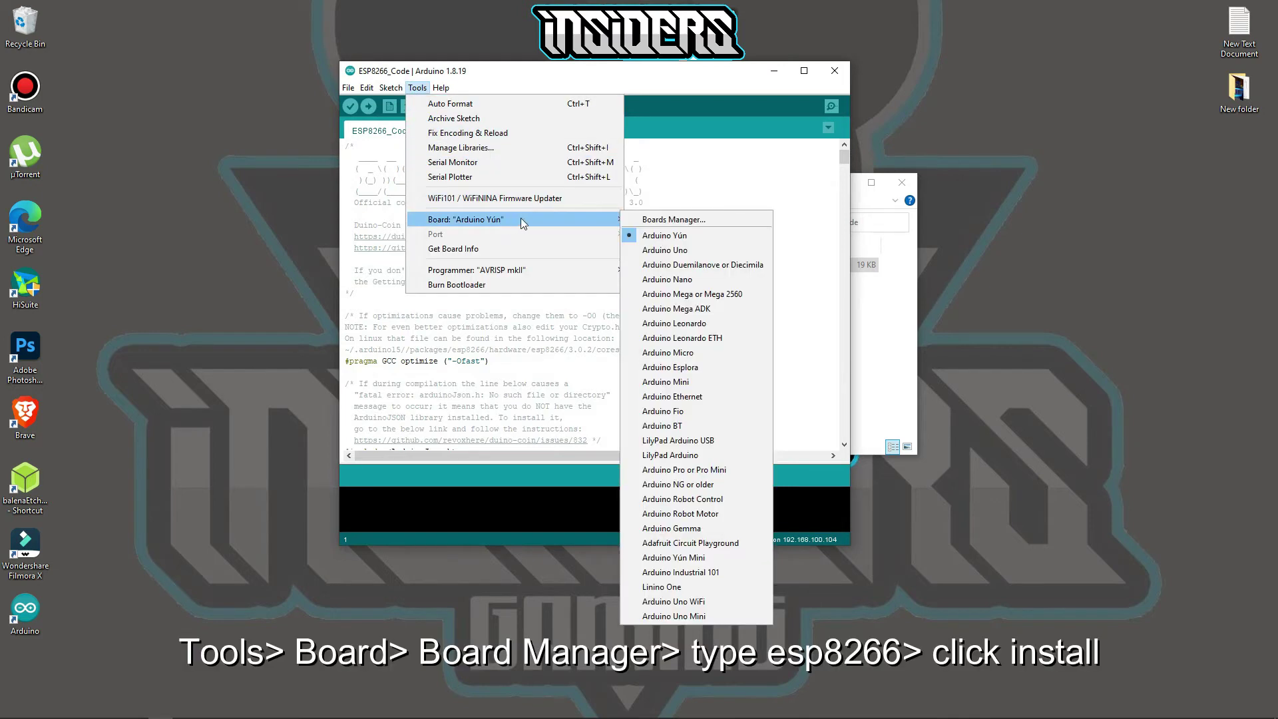
left_click(649, 220)
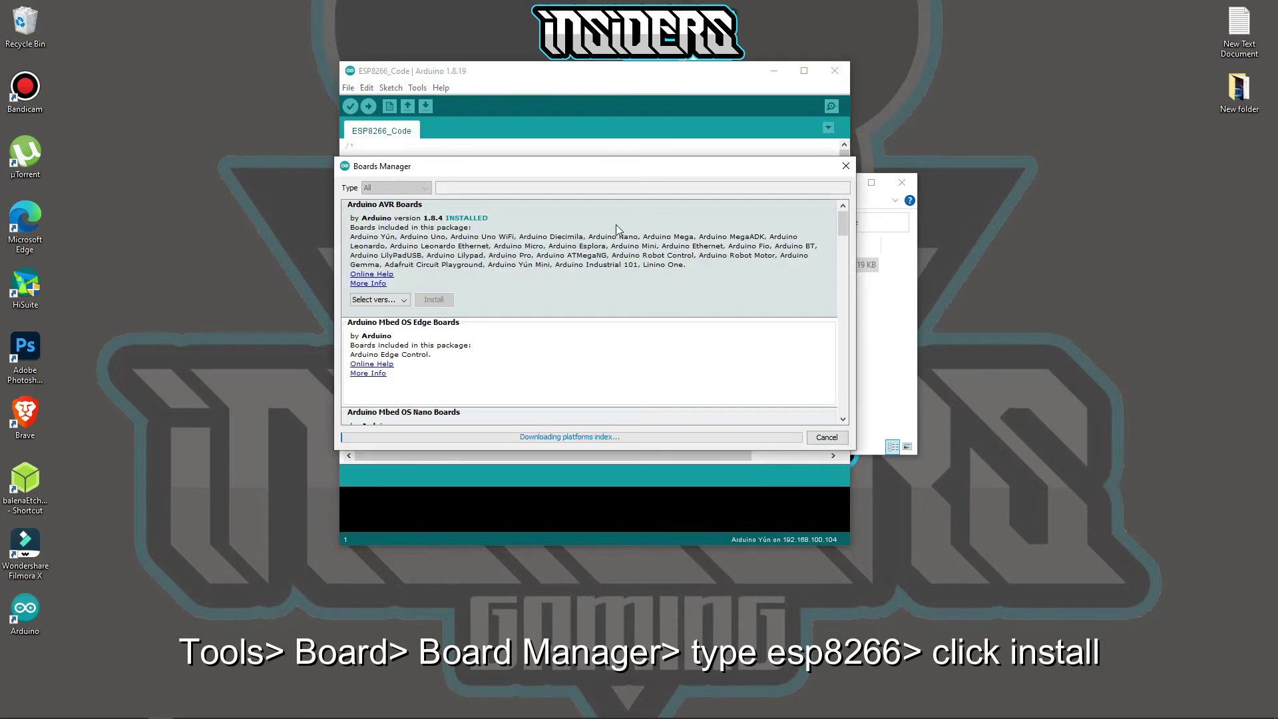
left_click(560, 189)
type("esp8266")
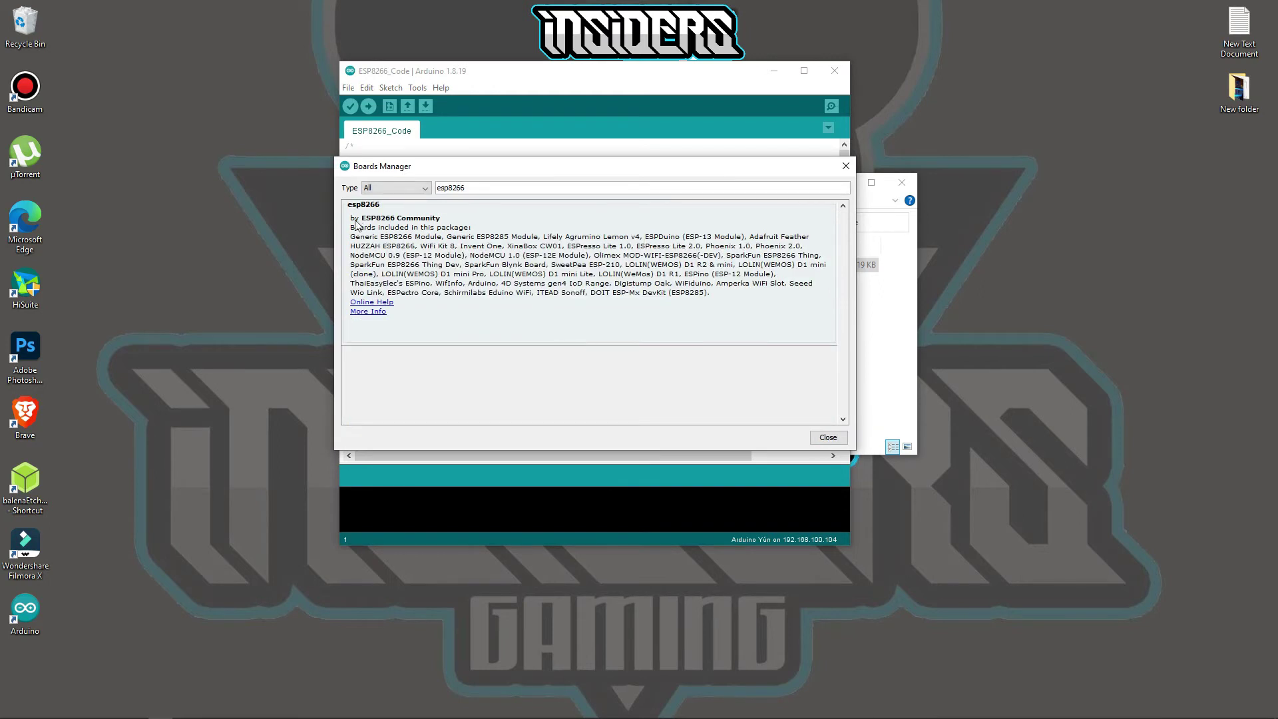
left_click(735, 310)
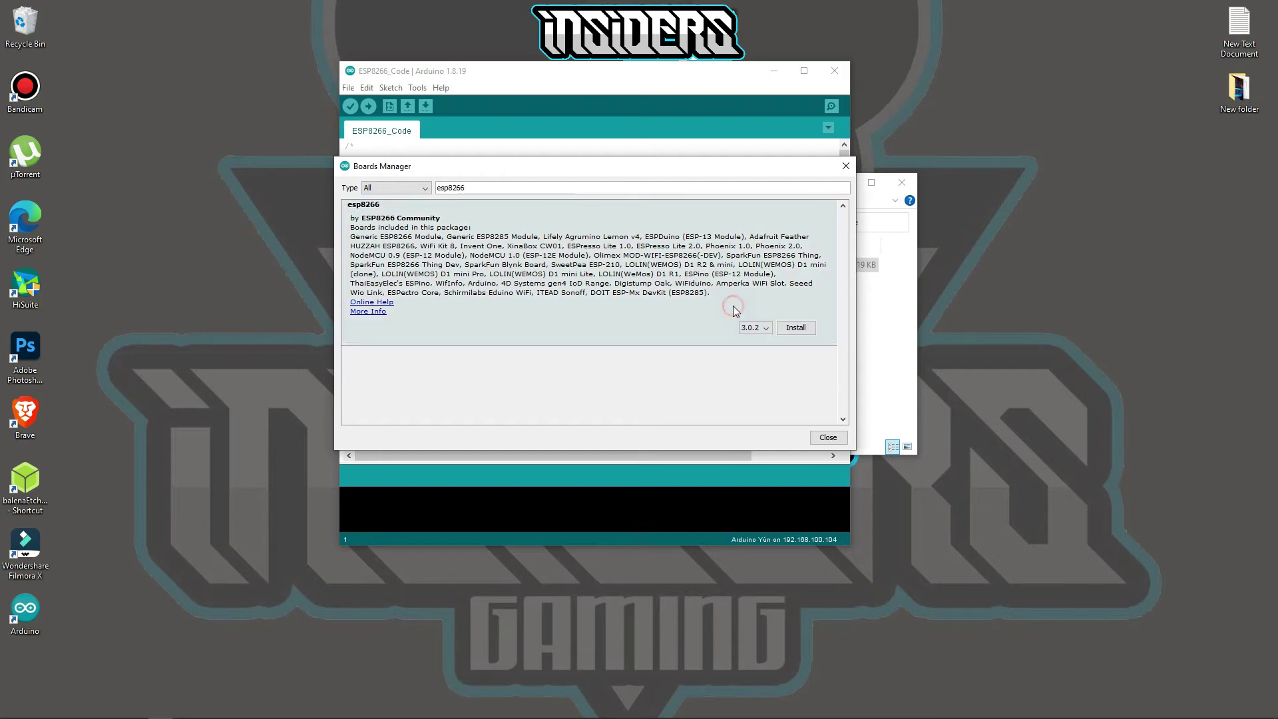
left_click(798, 328)
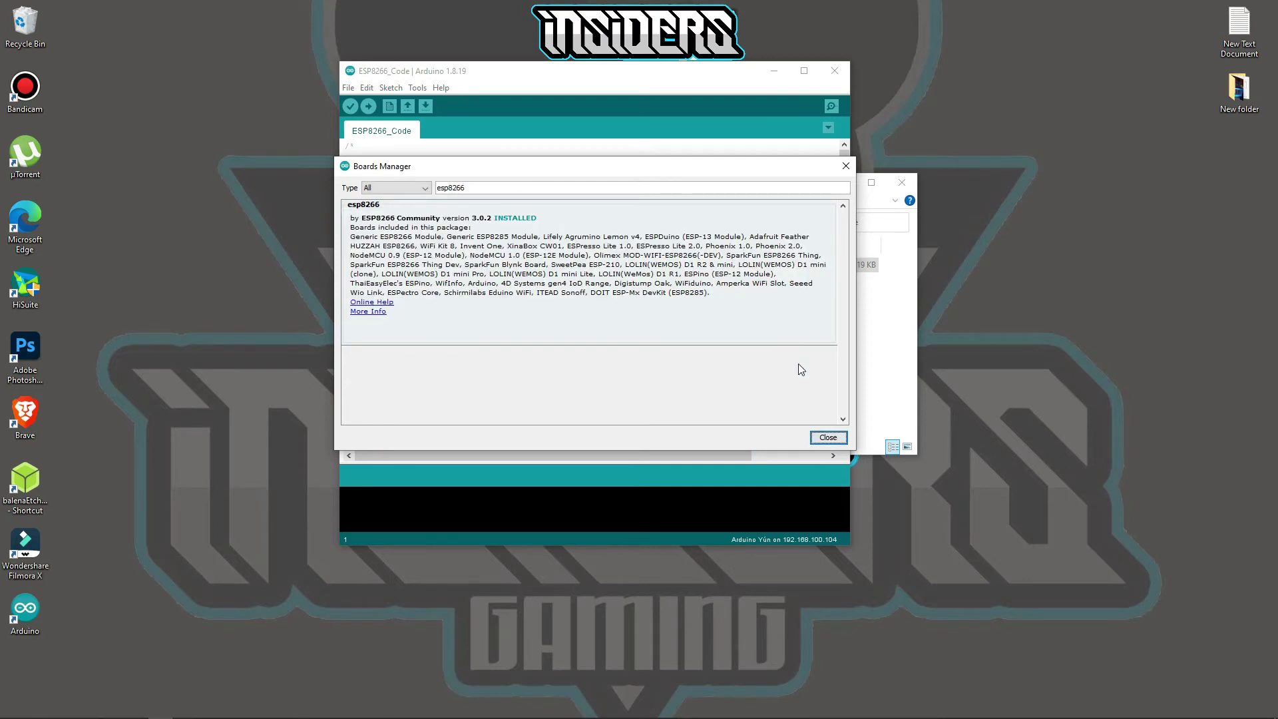
left_click(828, 438)
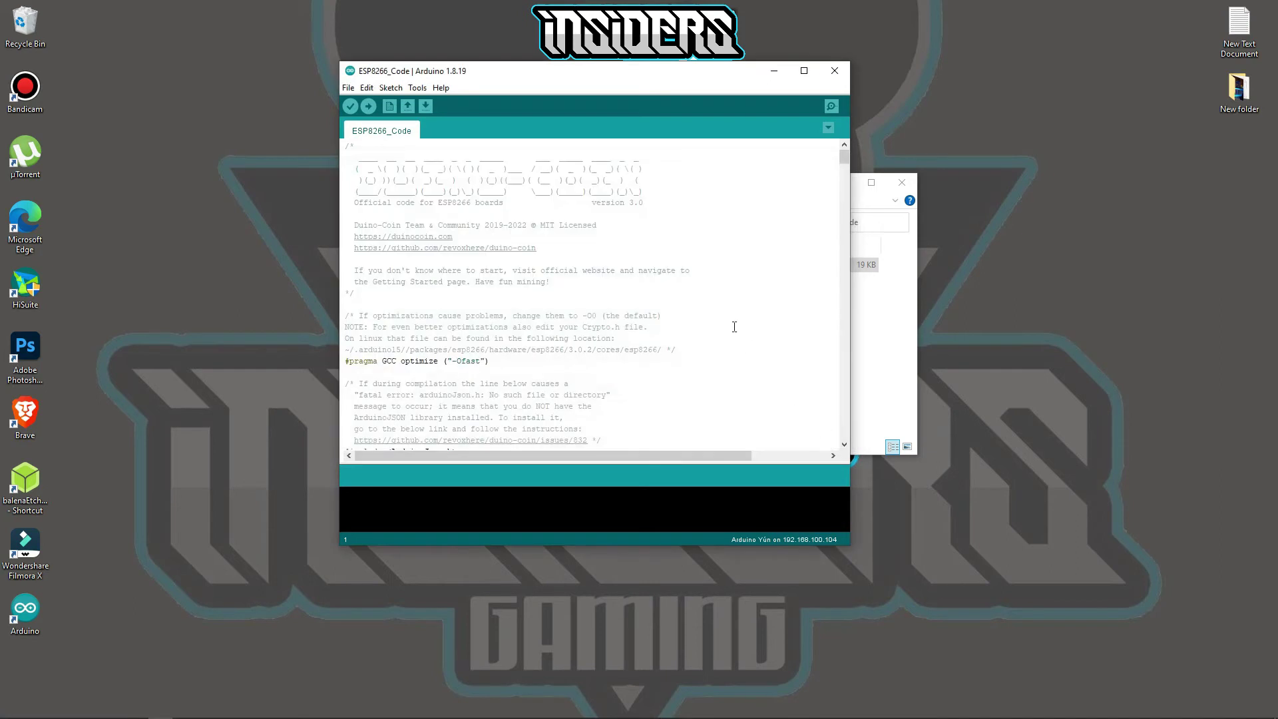
- Install ArduinoJson 6.19.1 from the Library Manager, then close it
left_click(386, 91)
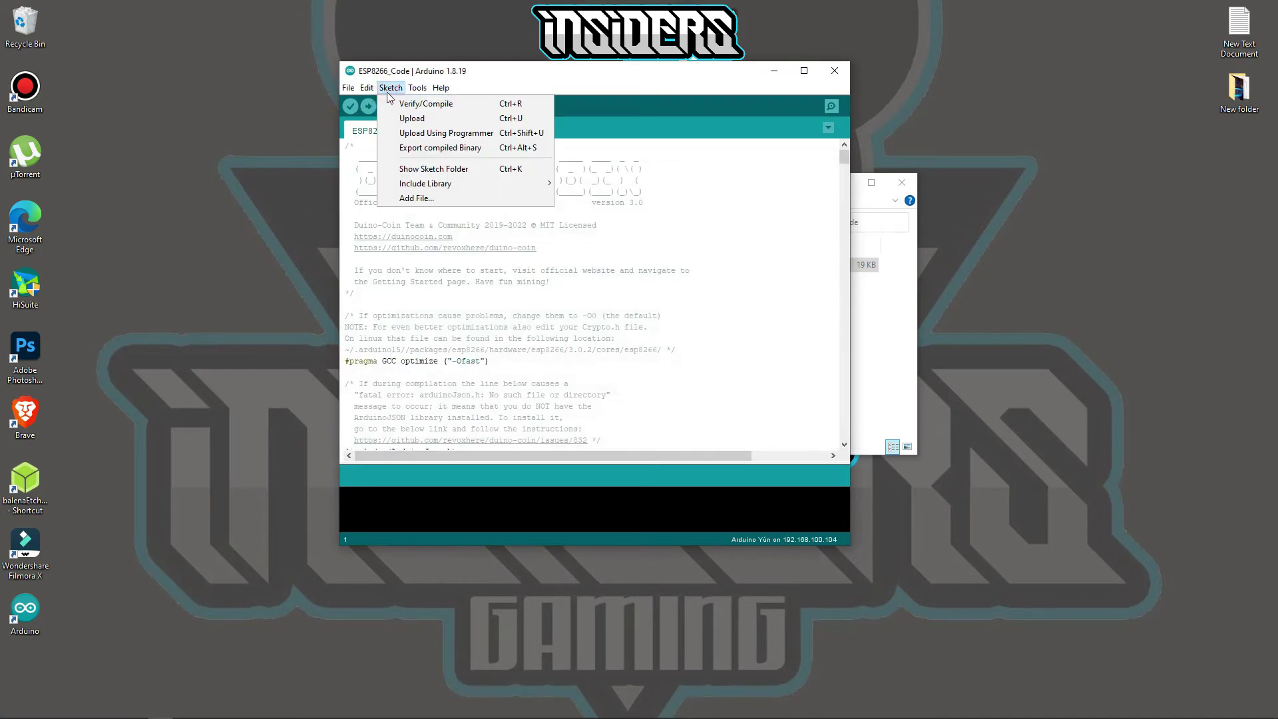
mouse_move(409, 185)
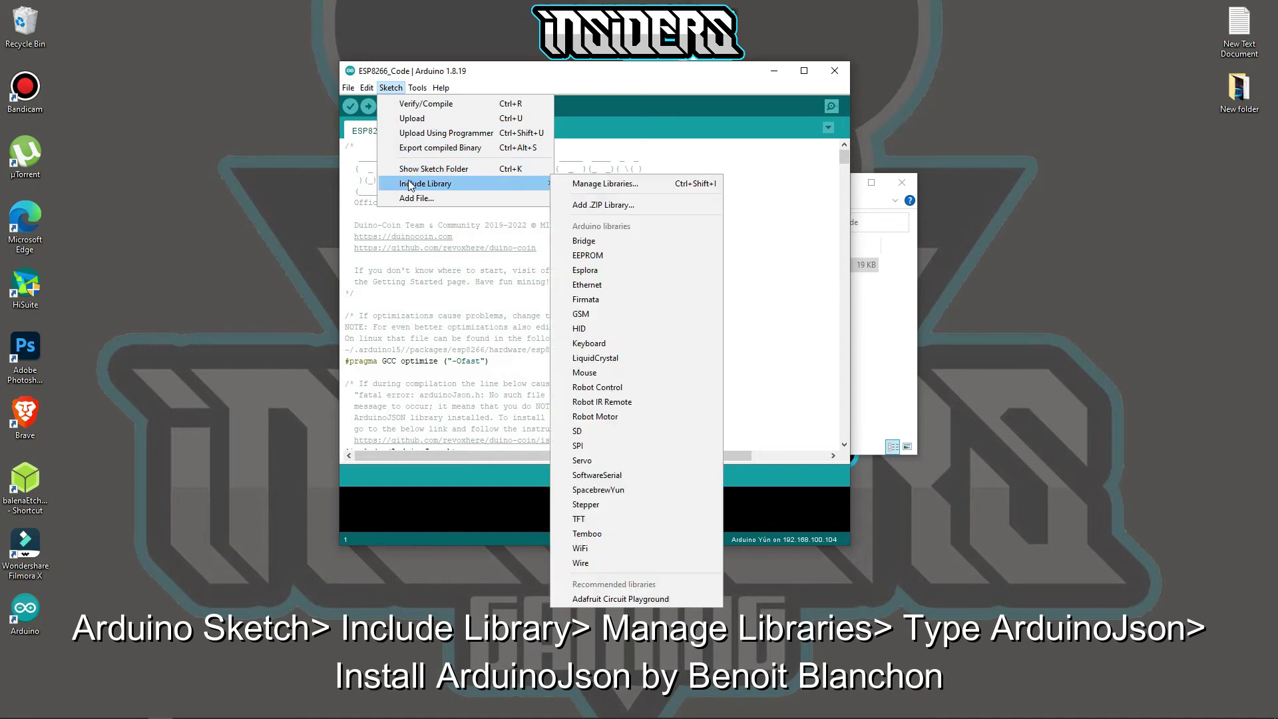
left_click(570, 181)
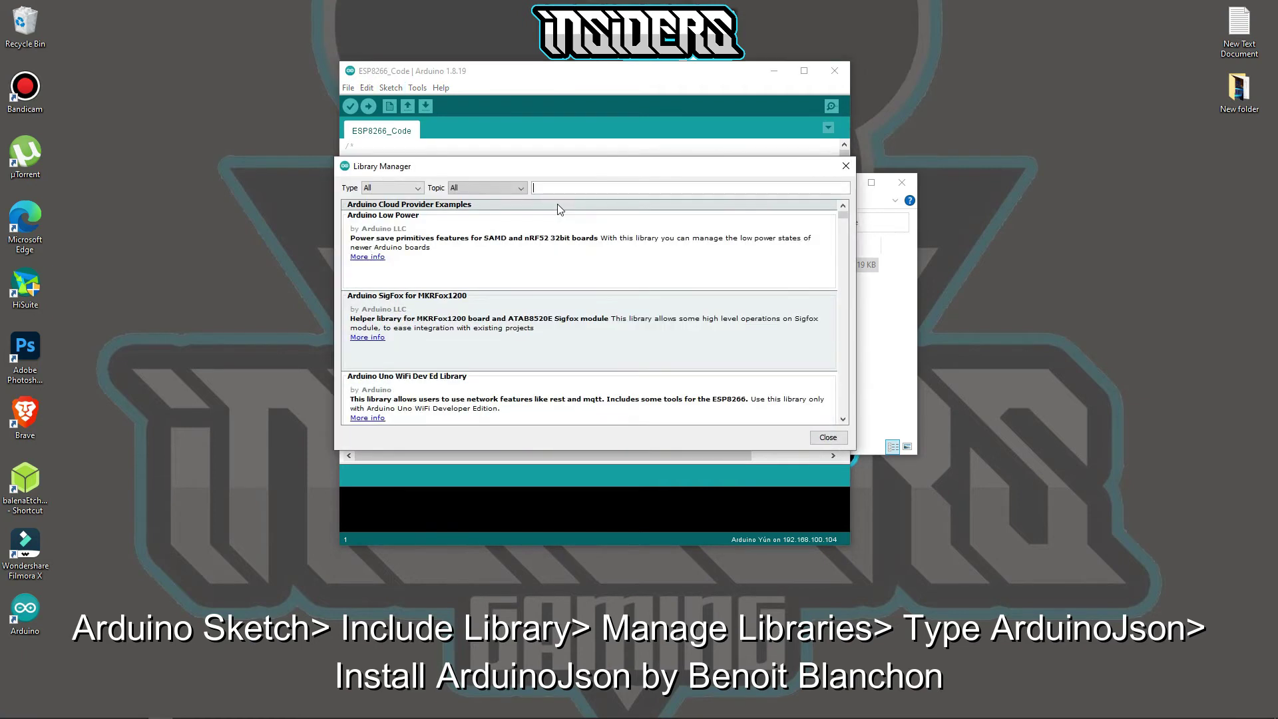
left_click(562, 188)
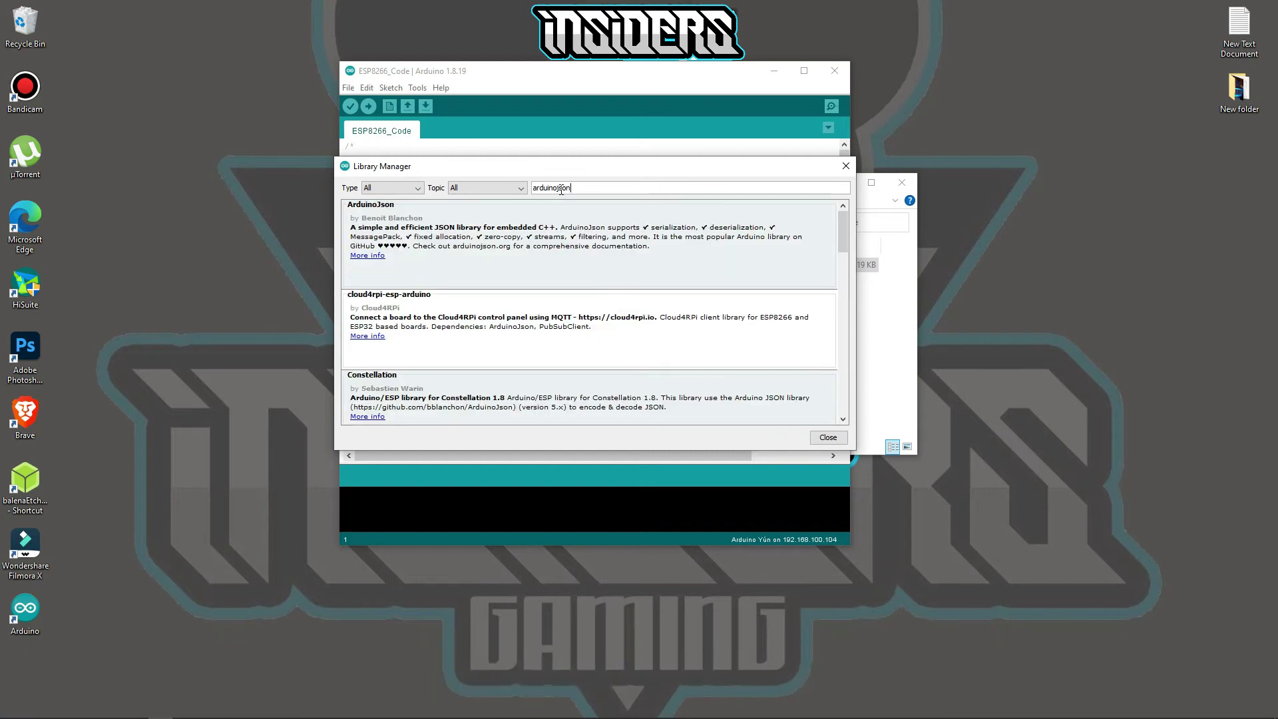
mouse_move(509, 229)
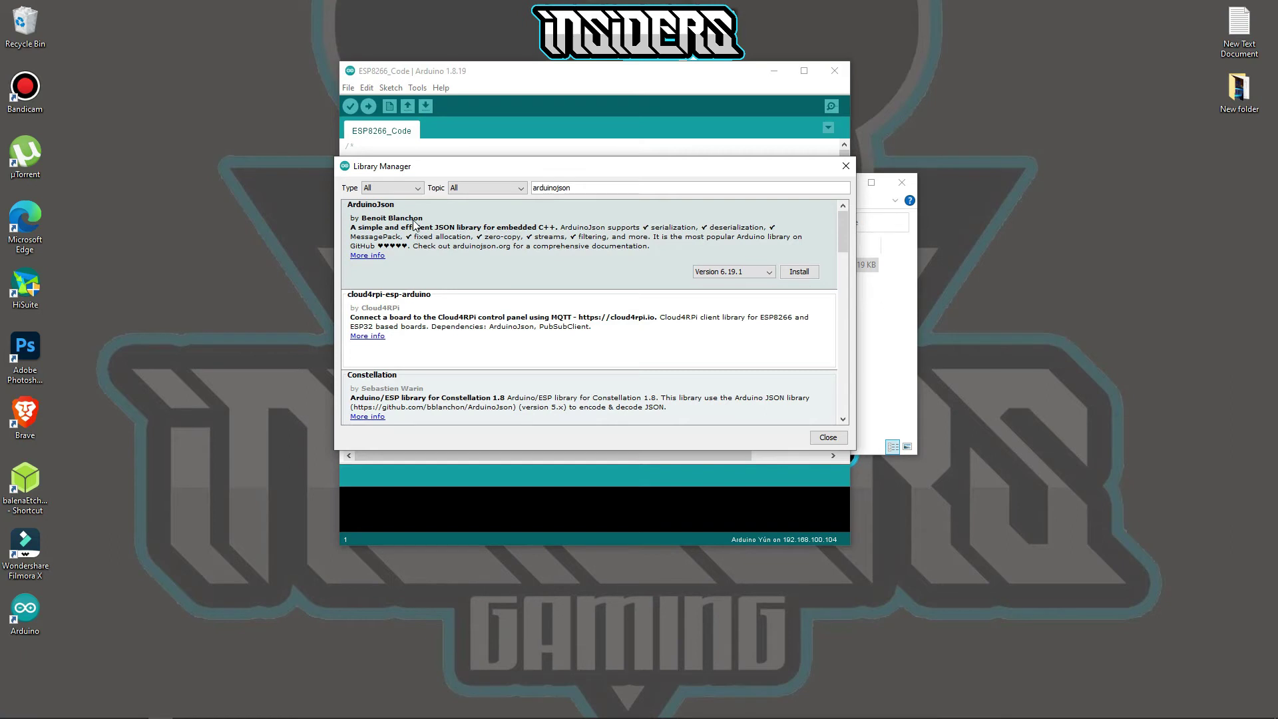
left_click(798, 273)
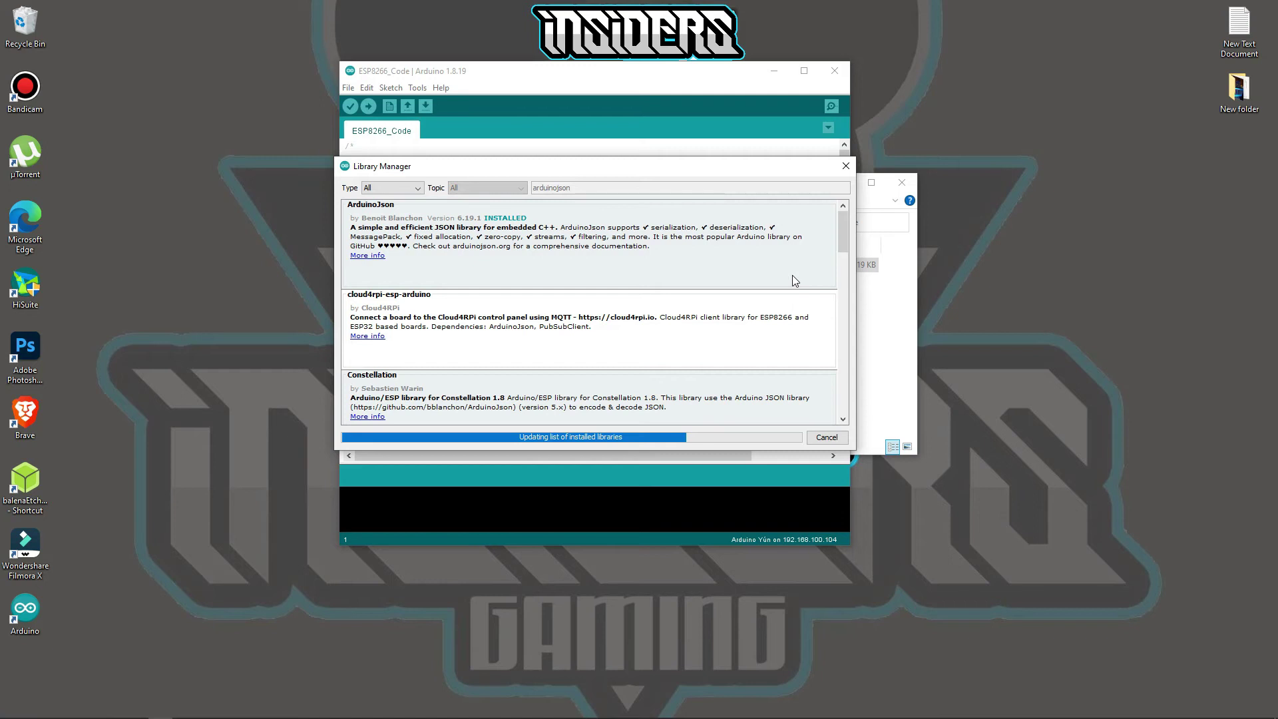
mouse_move(804, 324)
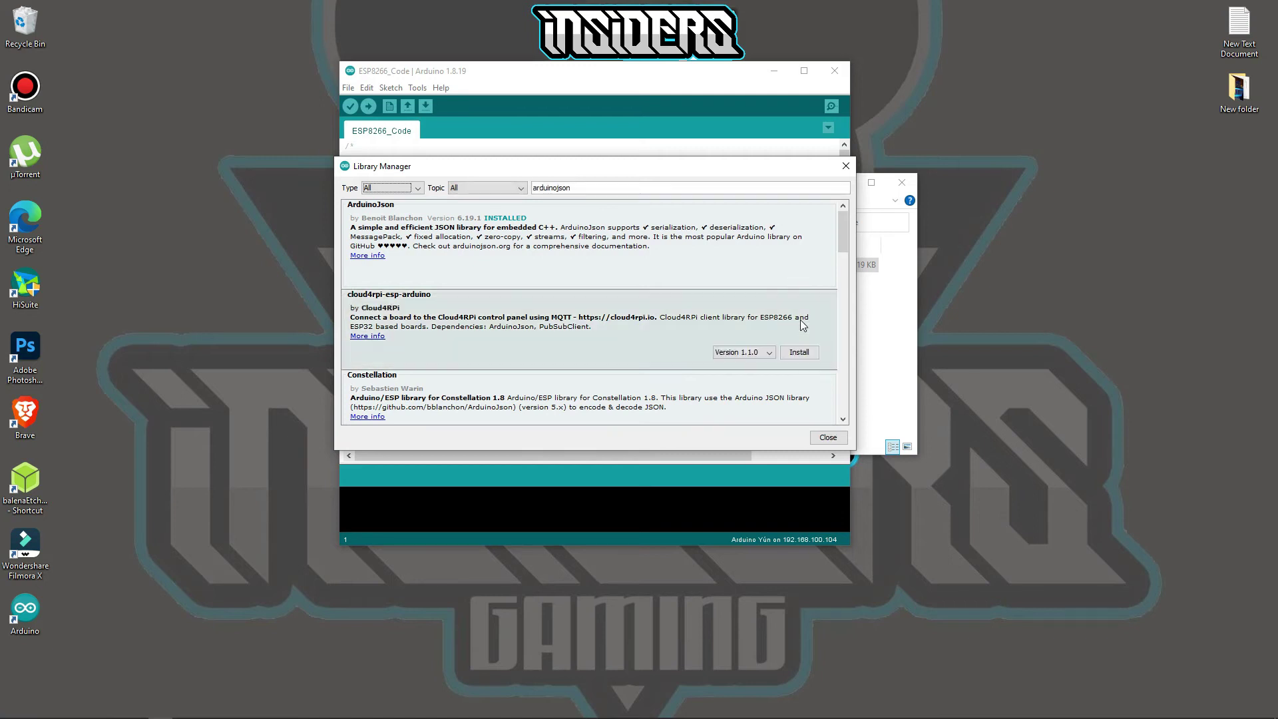
left_click(823, 437)
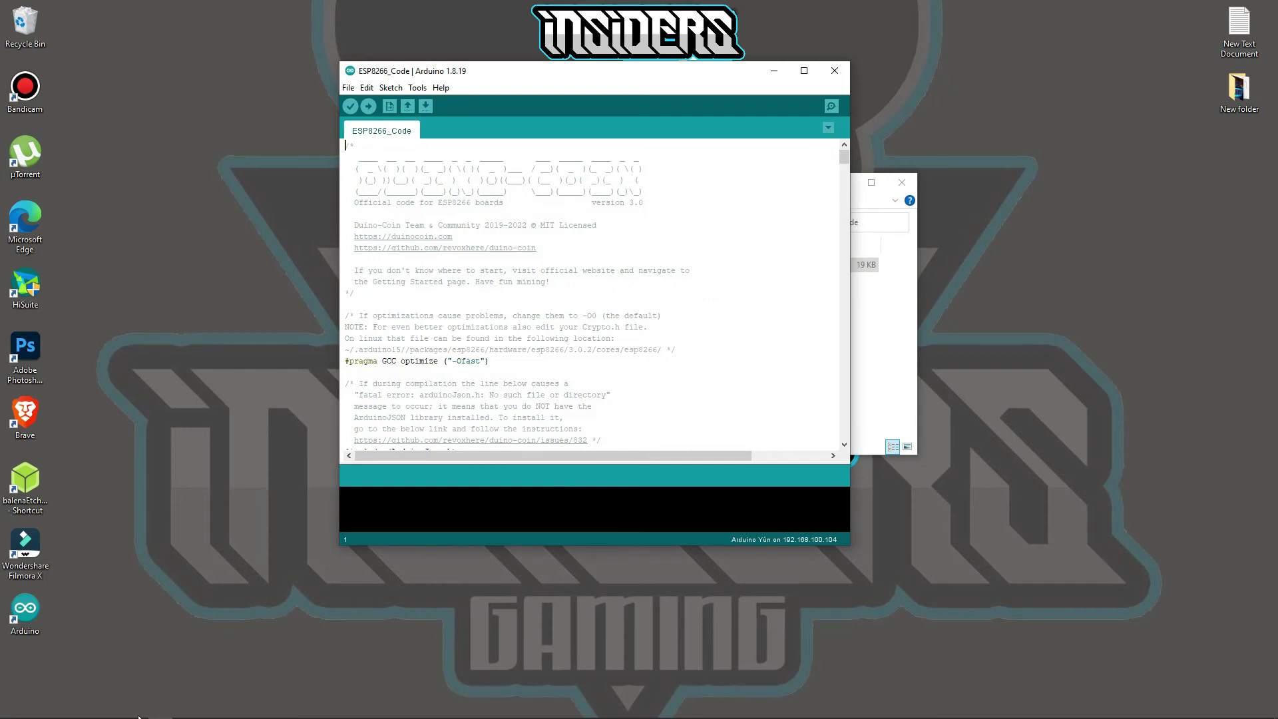
- Open Computer Management for This PC and expand Device Manager's Ports to find the CH340 adapter on COM5
left_click(894, 339)
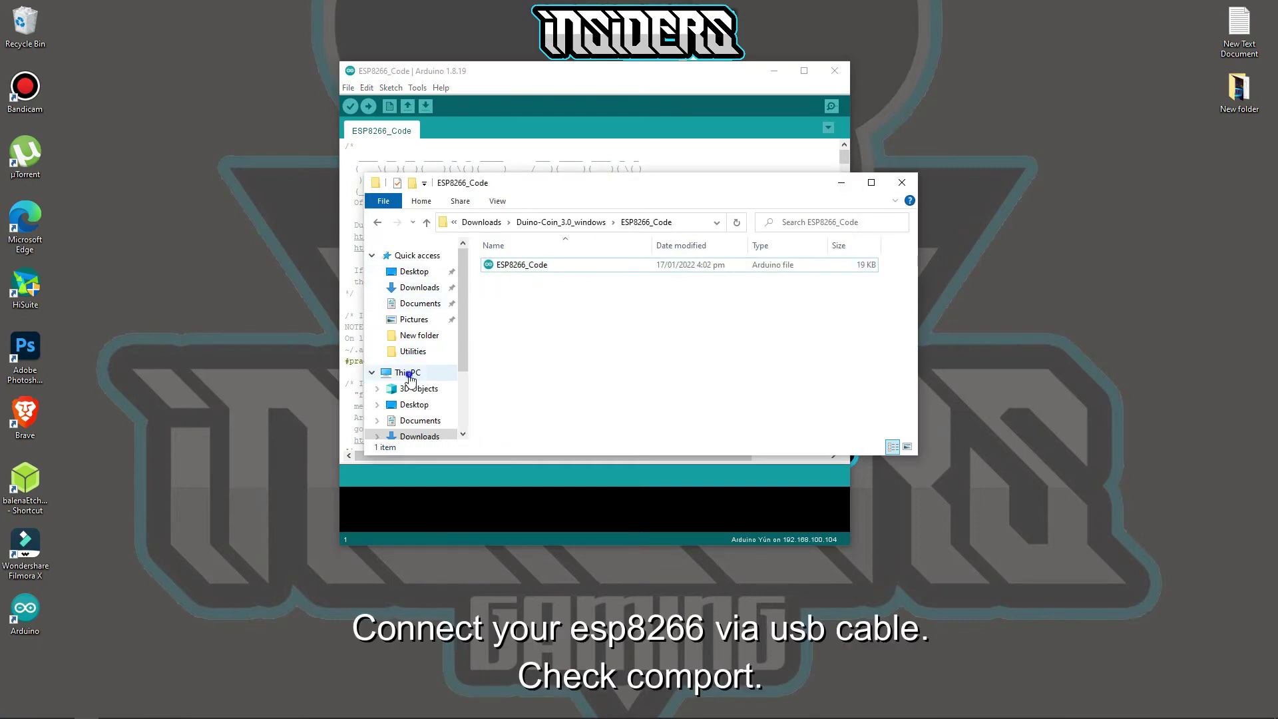
right_click(442, 375)
left_click(453, 404)
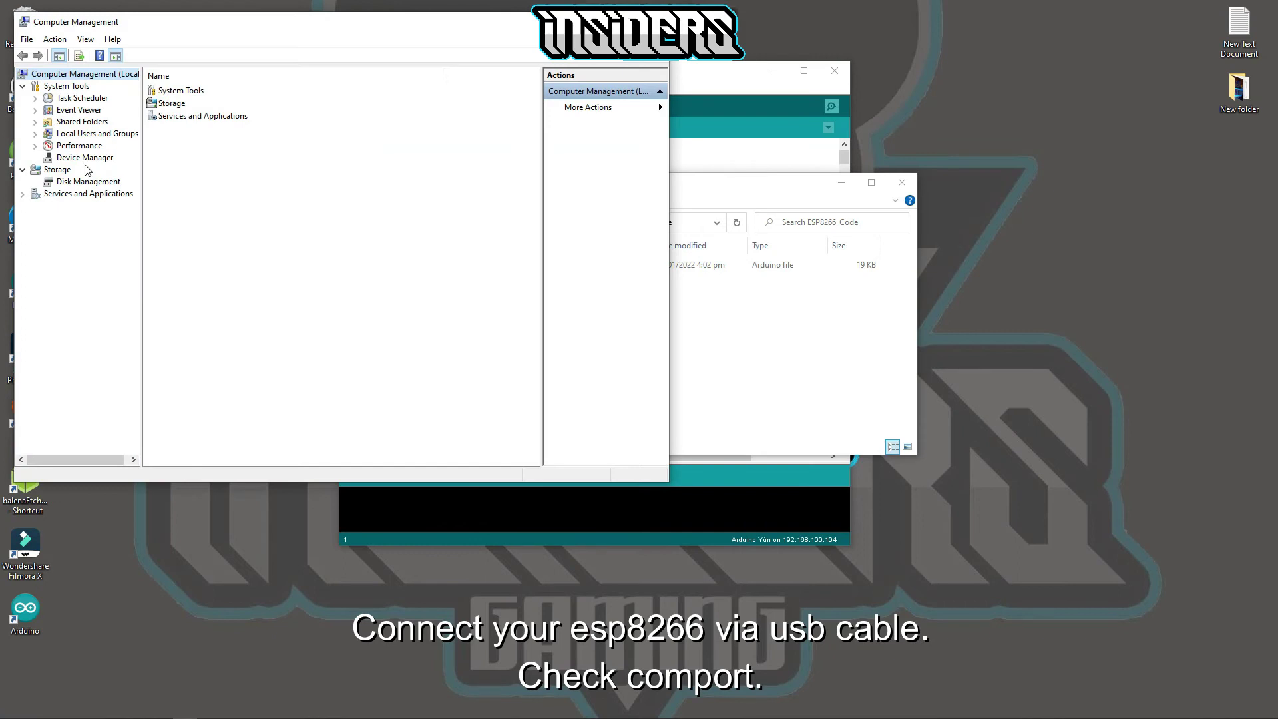
left_click(87, 160)
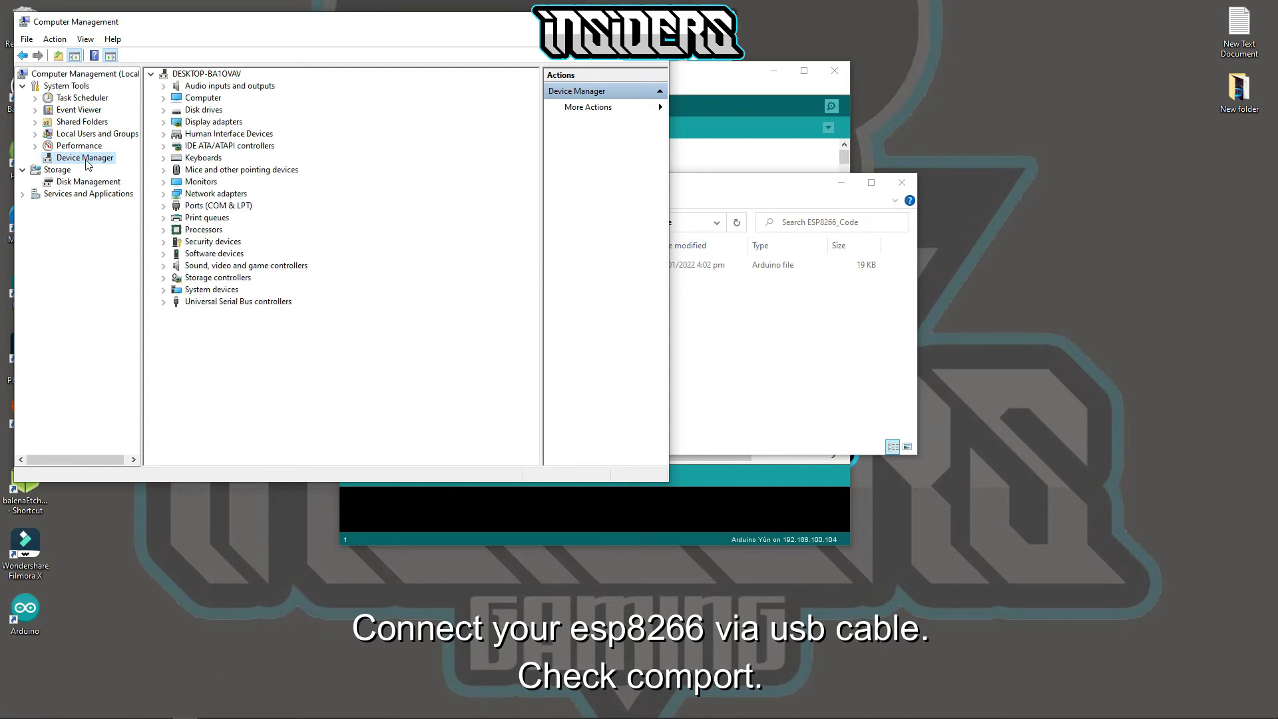
left_click(163, 207)
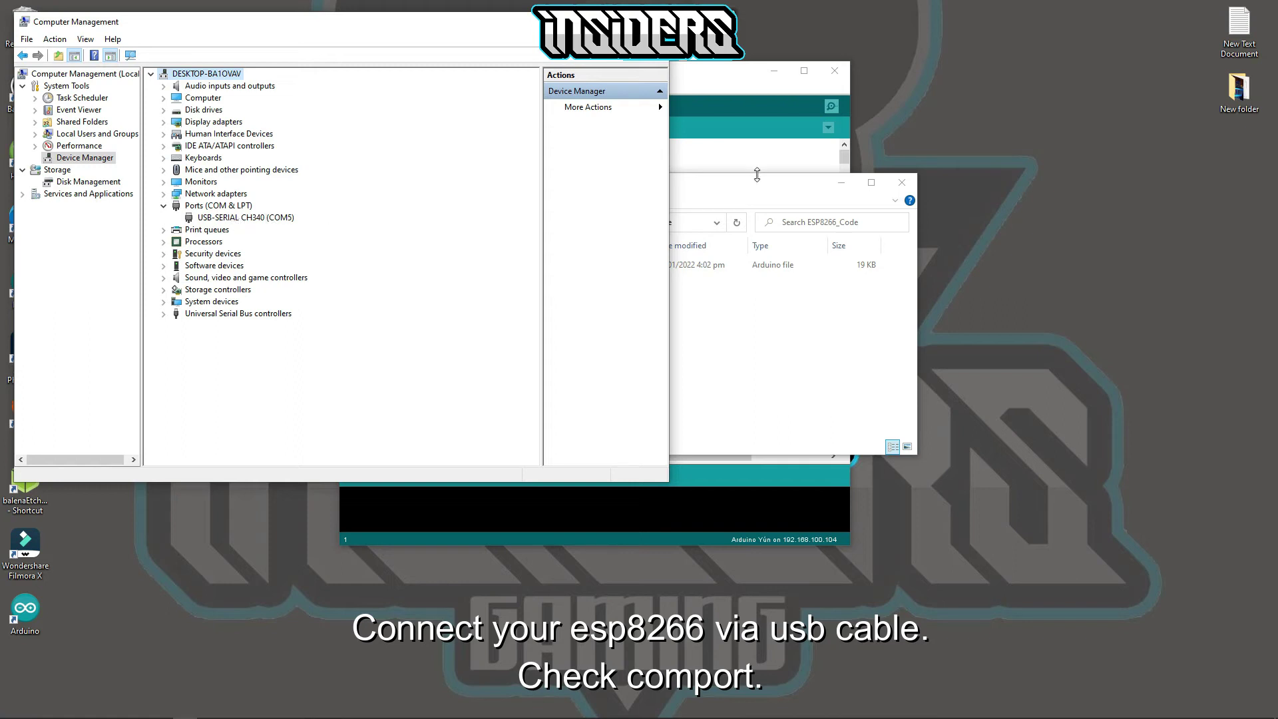
- Return to the ESP8266_Code sketch and scroll down to the WiFi and miner settings block
left_click(730, 81)
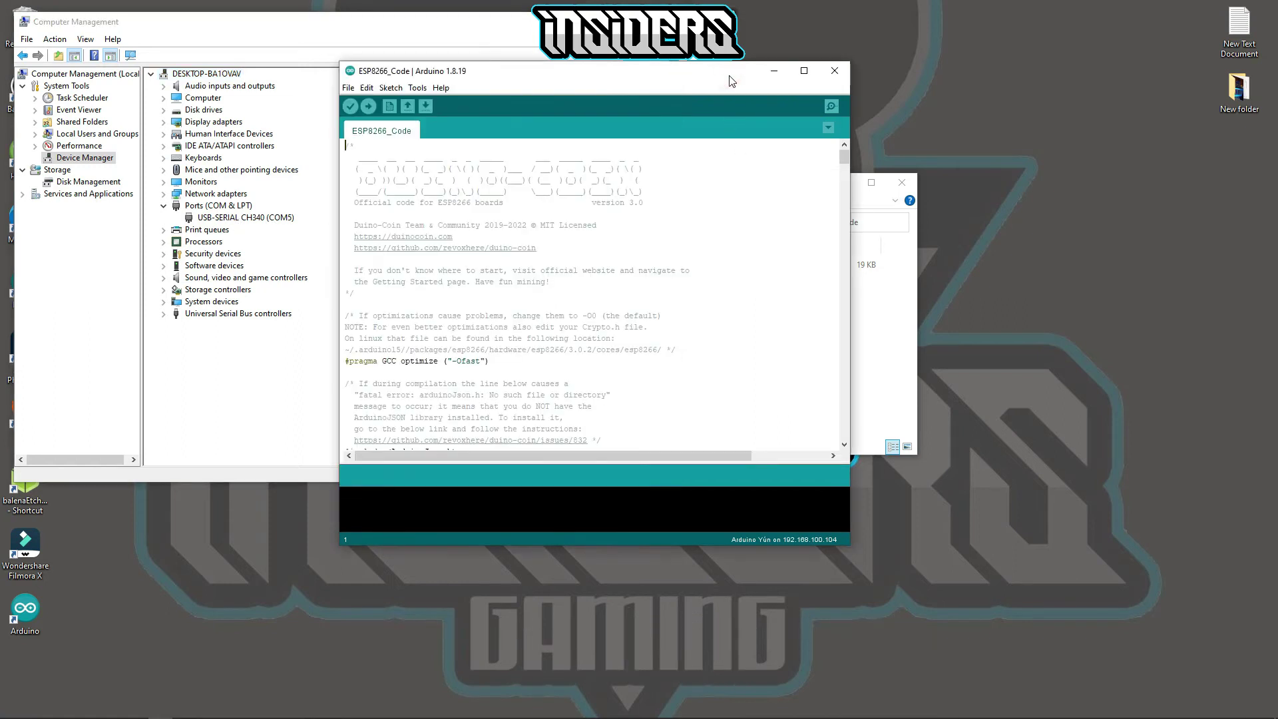
scroll(613, 291, "down", 3)
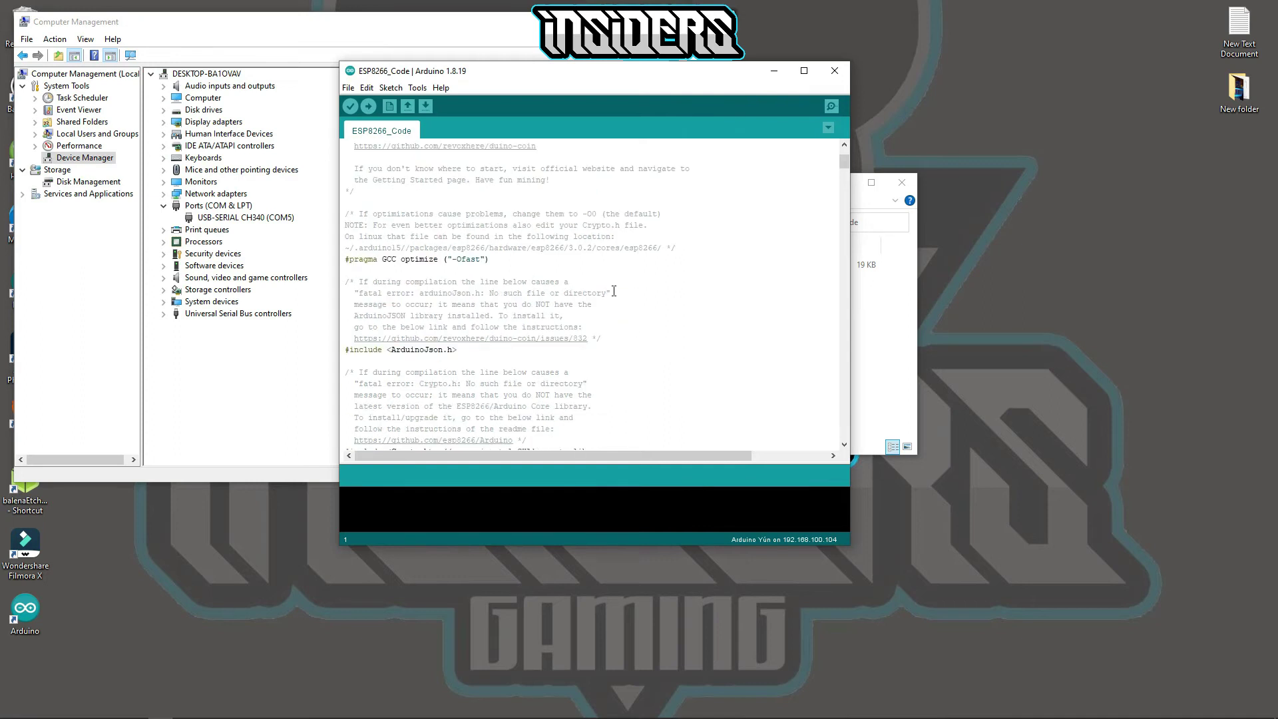
scroll(614, 291, "down", 4)
scroll(614, 290, "down", 6)
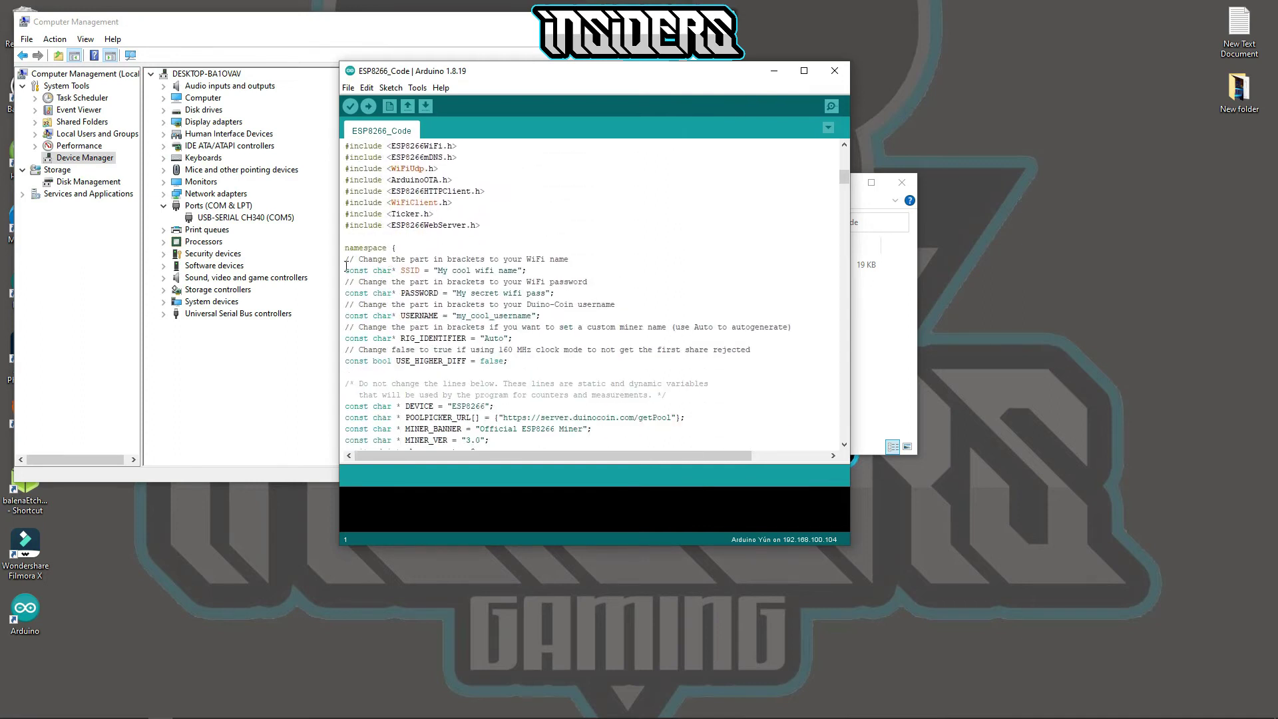
left_click_drag(354, 259, 569, 353)
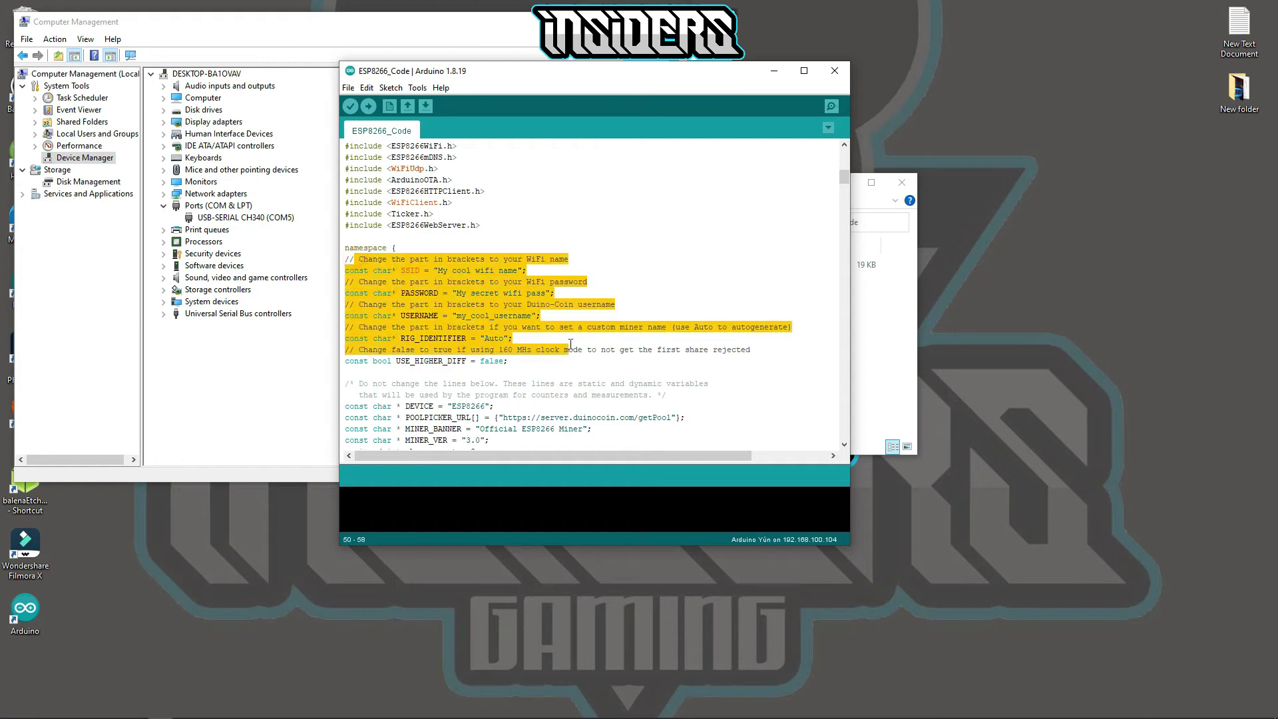
left_click(538, 226)
- Replace the SSID and PASSWORD placeholders with your Wi-Fi network name and password
left_click_drag(438, 270, 518, 270)
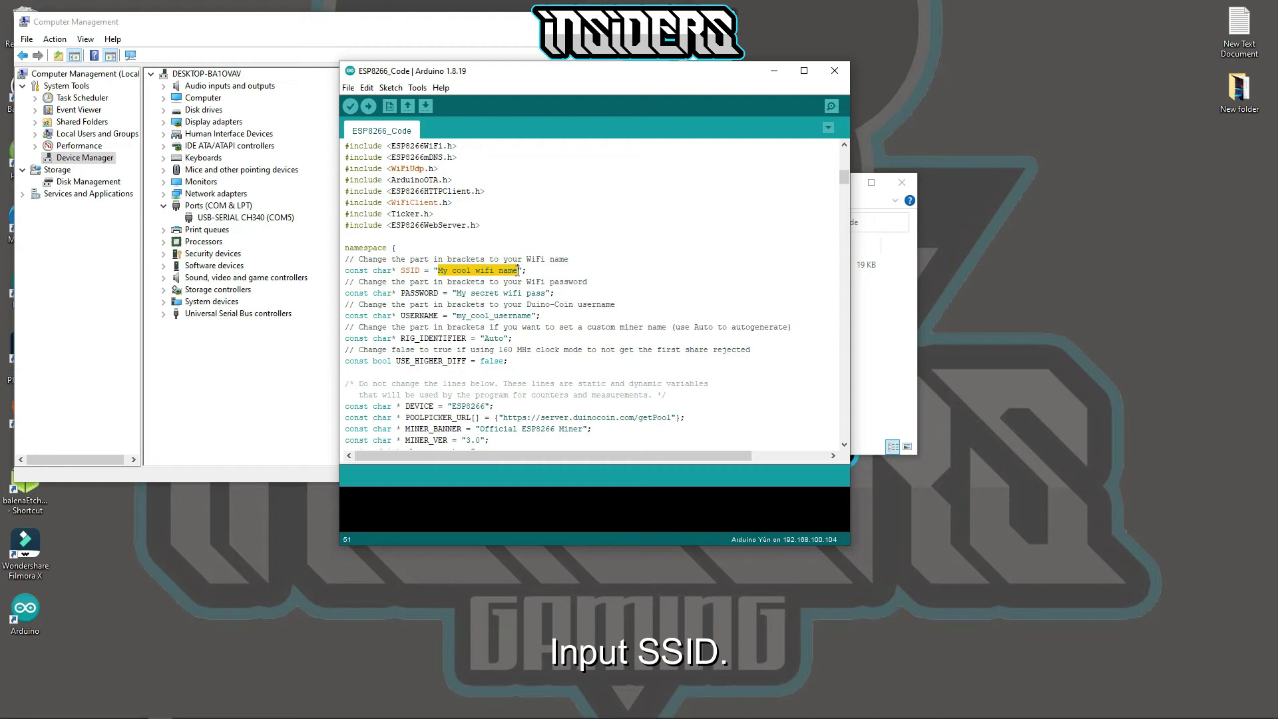
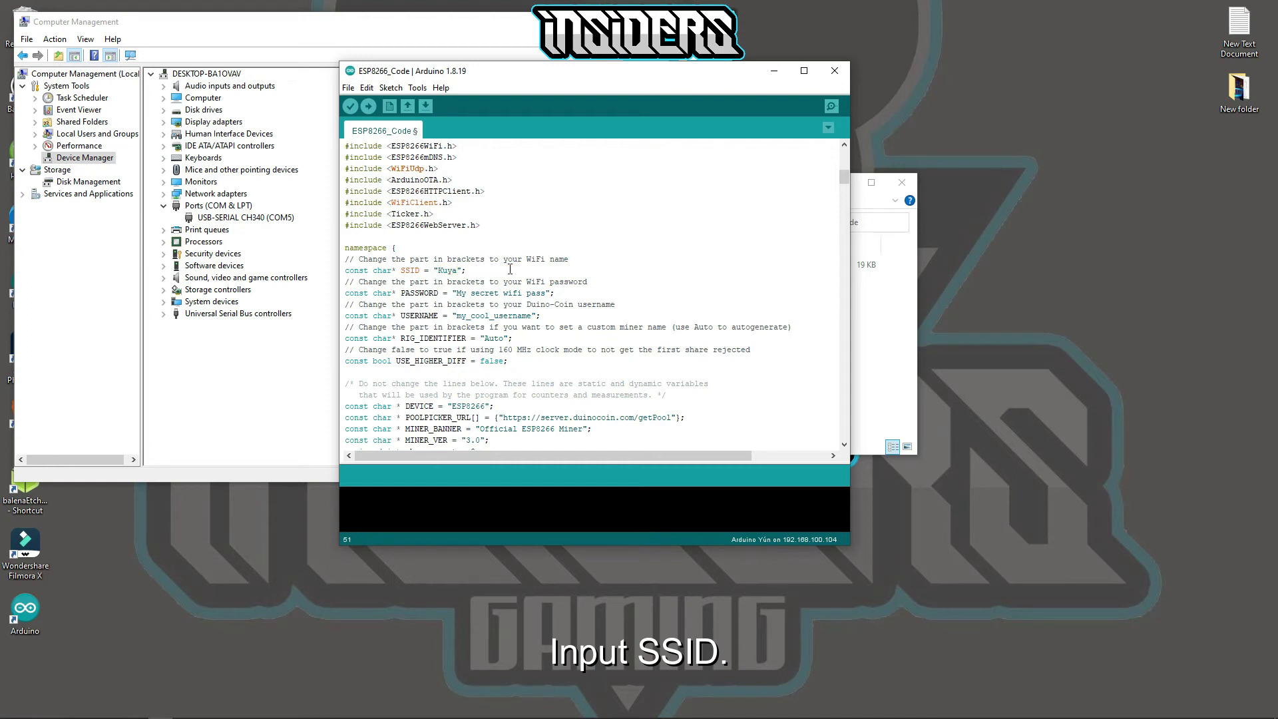
left_click_drag(457, 293, 547, 294)
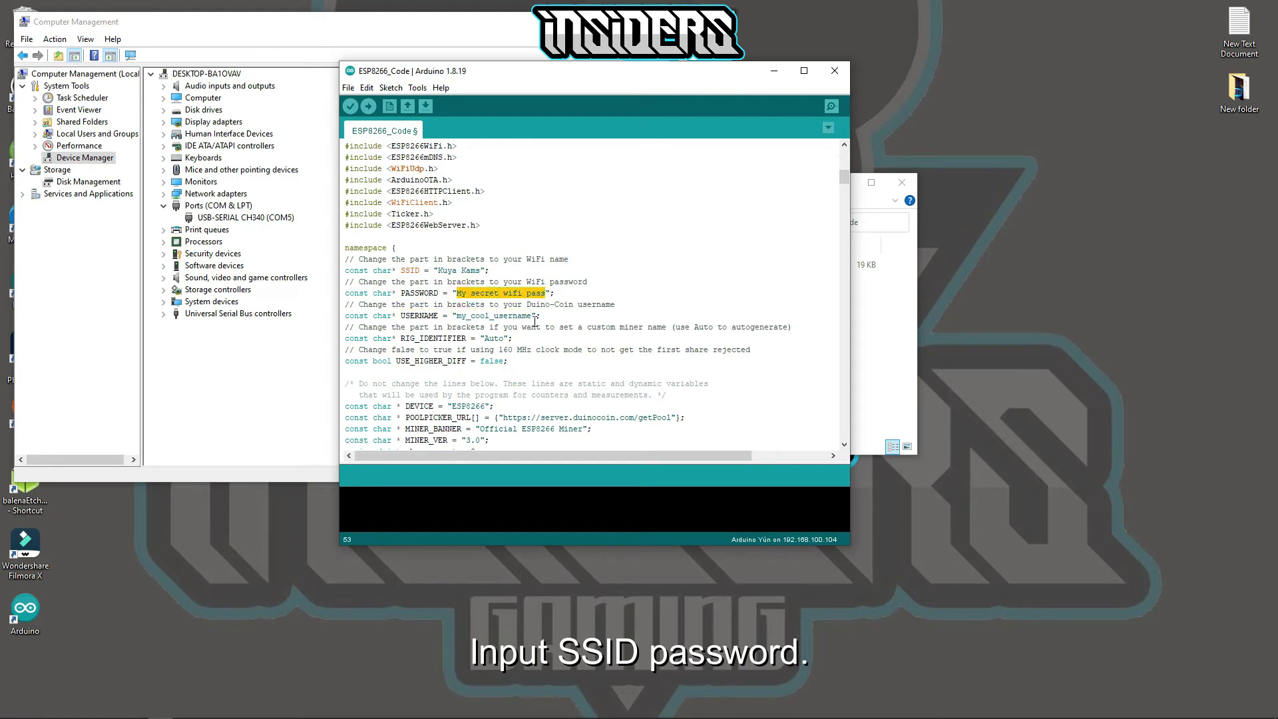
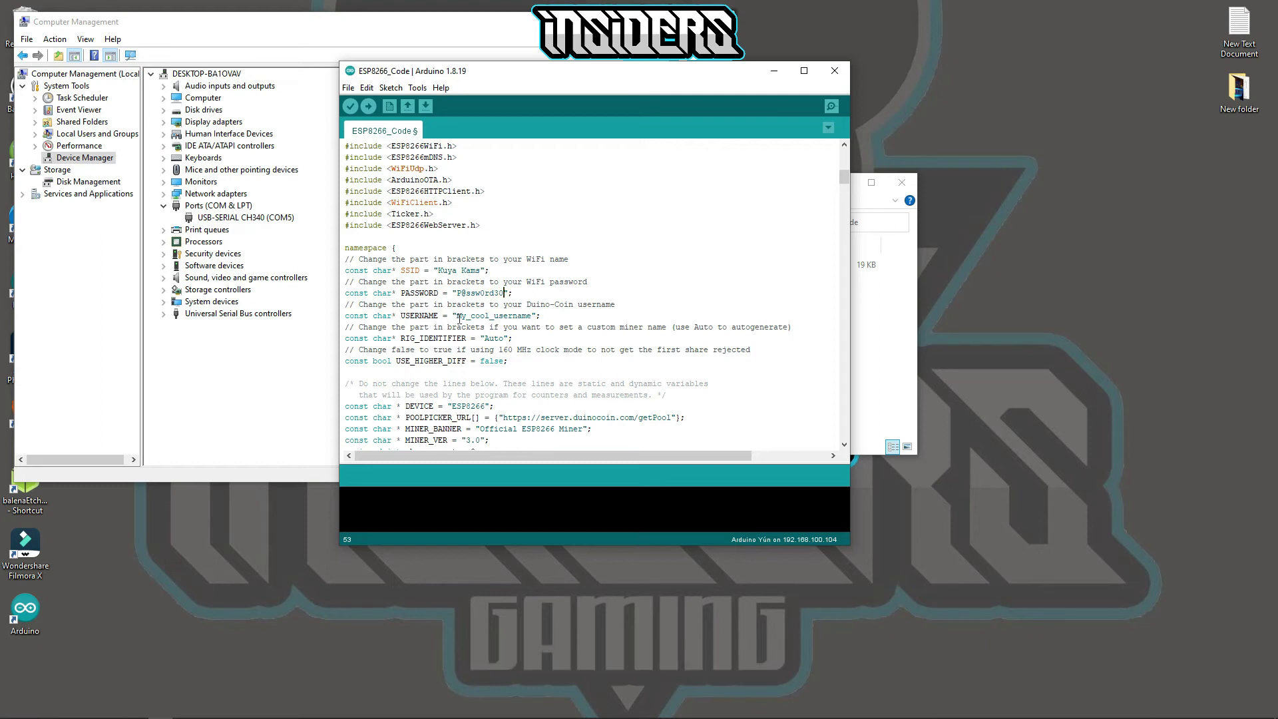
- Enter your Duino-Coin username and change RIG_IDENTIFIER to 'esp01 miner'
left_click_drag(457, 317, 534, 317)
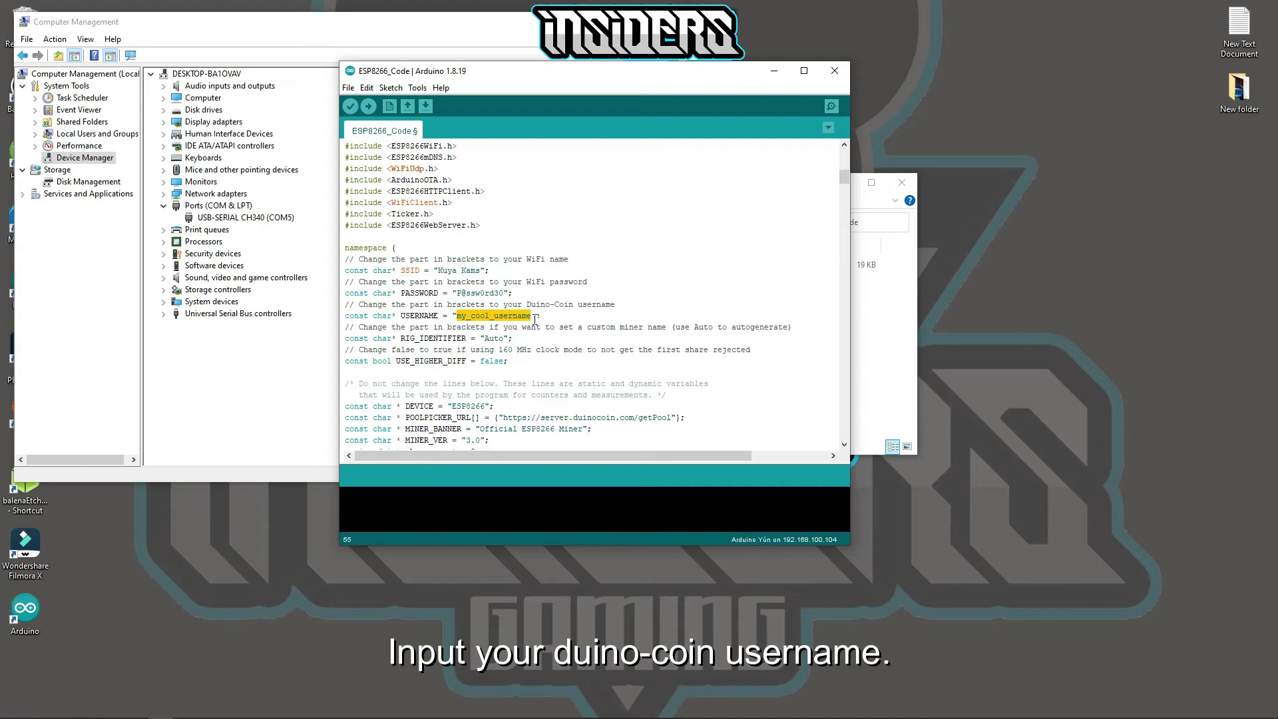
type("xtiancson")
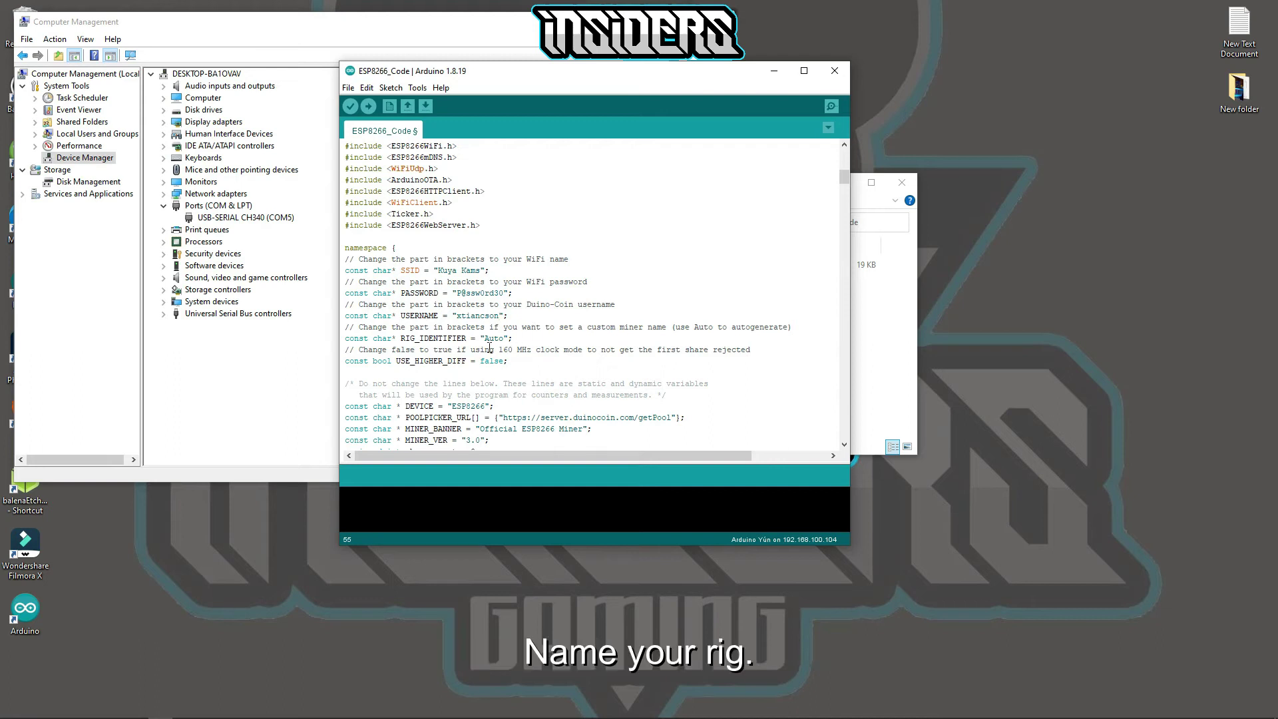
left_click_drag(484, 339, 504, 340)
type("esp01 miner")
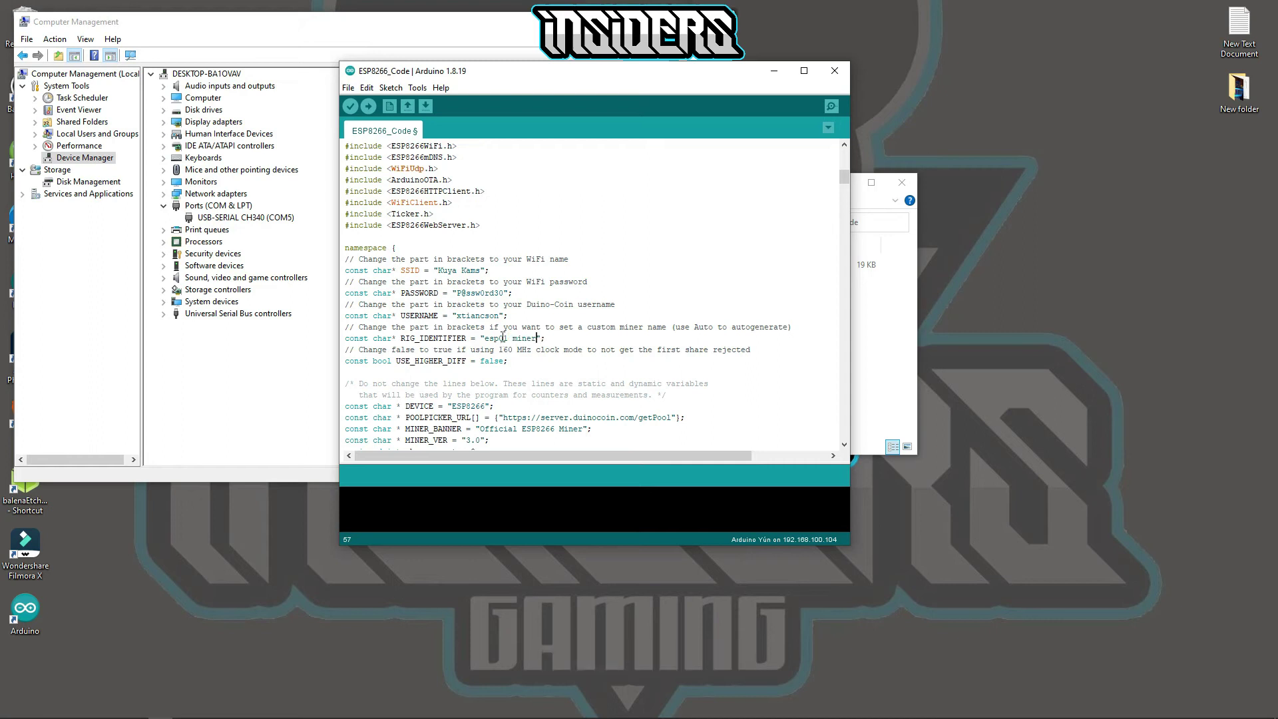
- Set the board to Generic ESP8266 Module from ESP8266 Boards (3.0.2)
left_click(418, 88)
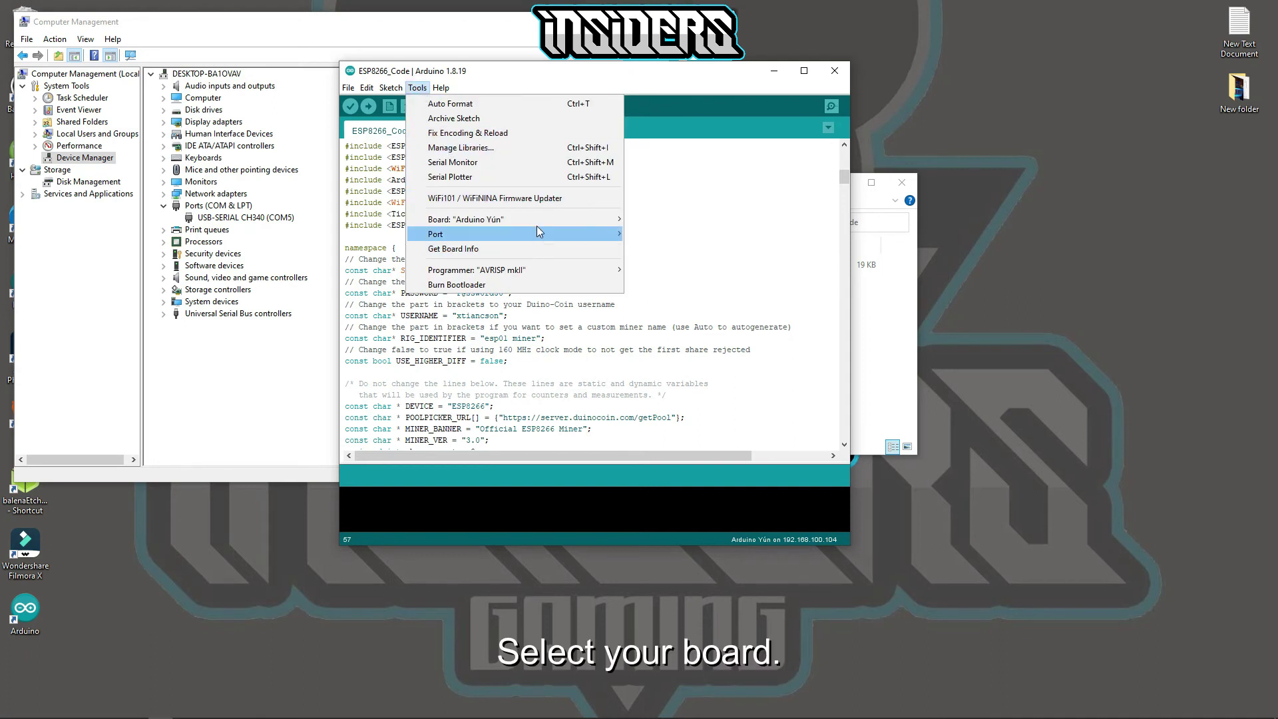
mouse_move(543, 219)
mouse_move(676, 251)
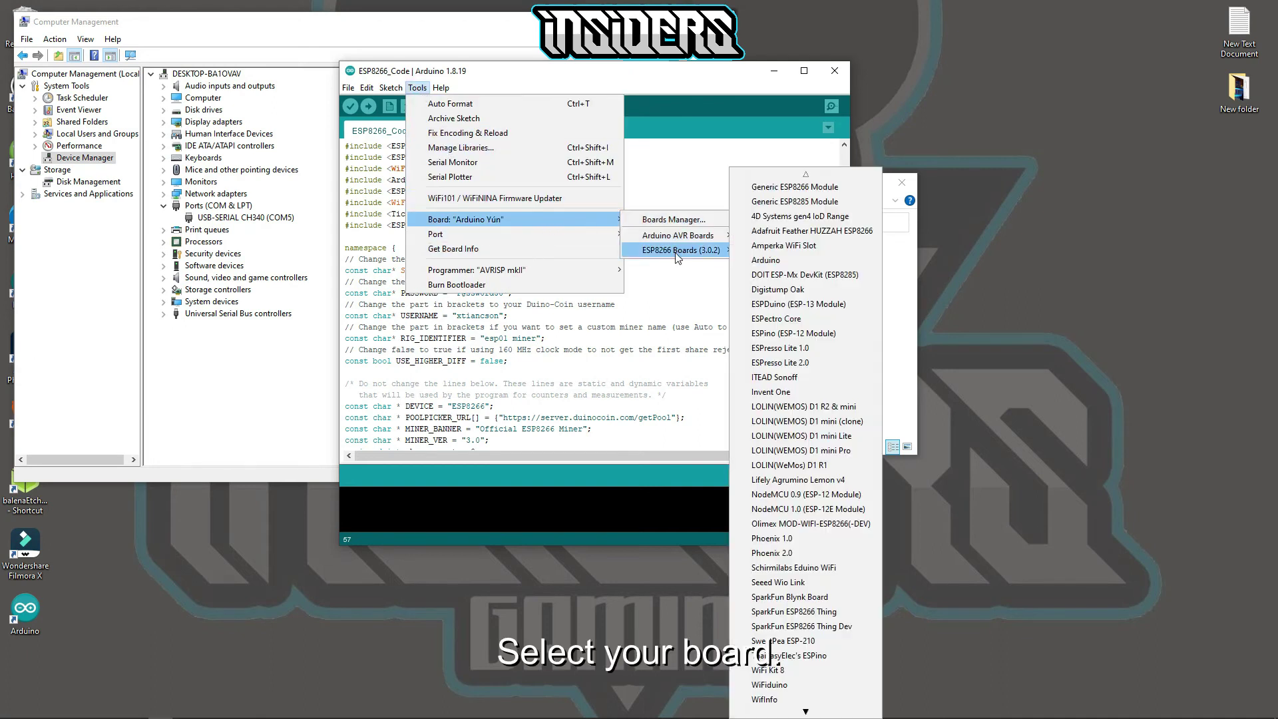
left_click(761, 188)
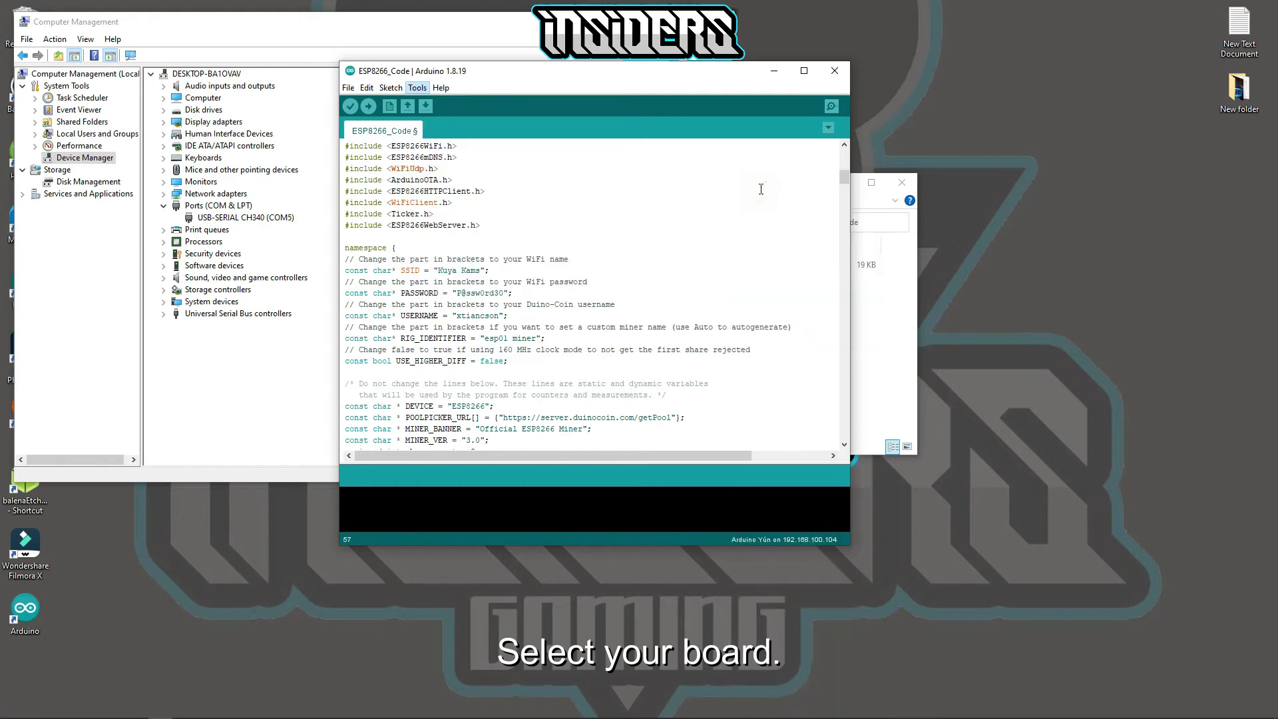
- Select COM5 as the upload port
left_click(418, 88)
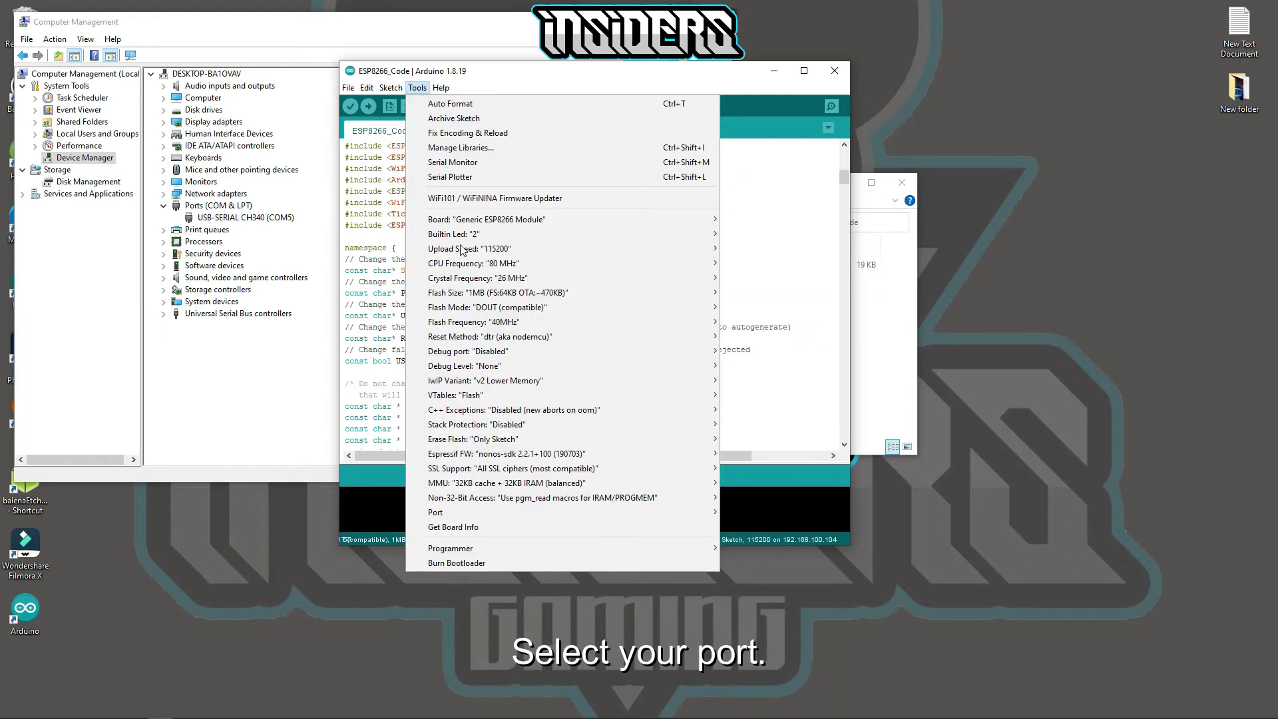
mouse_move(508, 512)
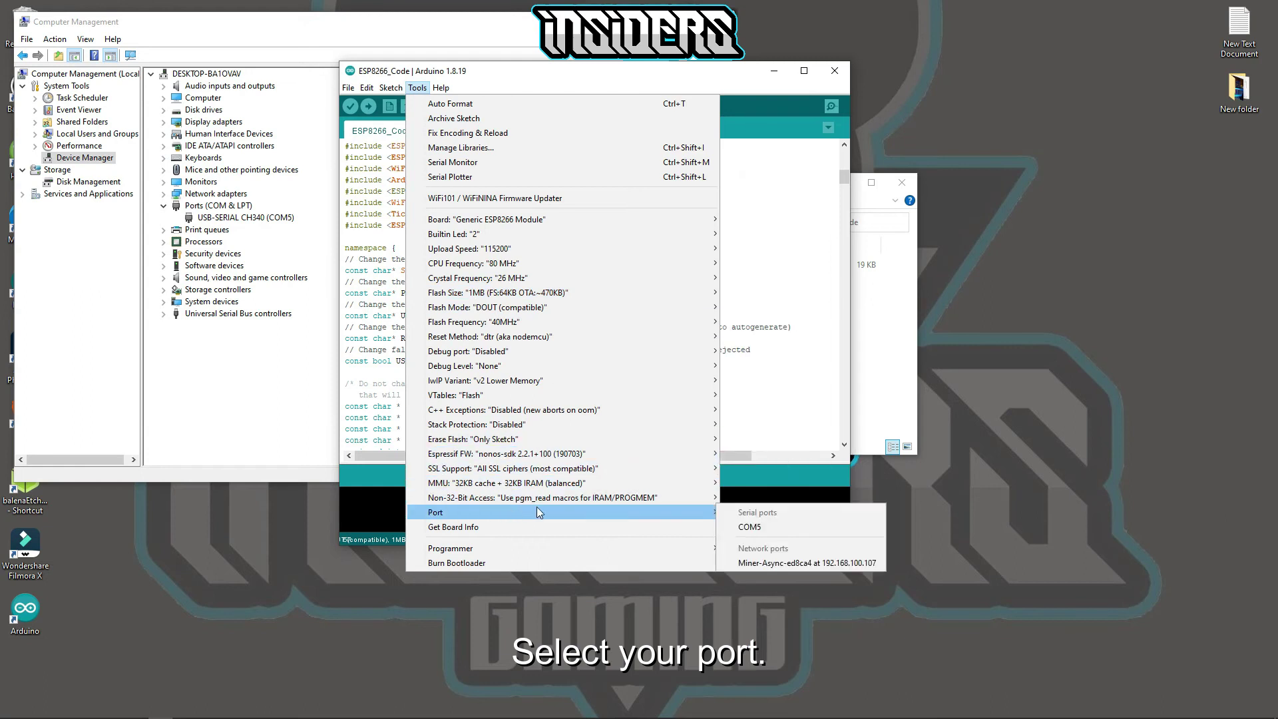
left_click(749, 528)
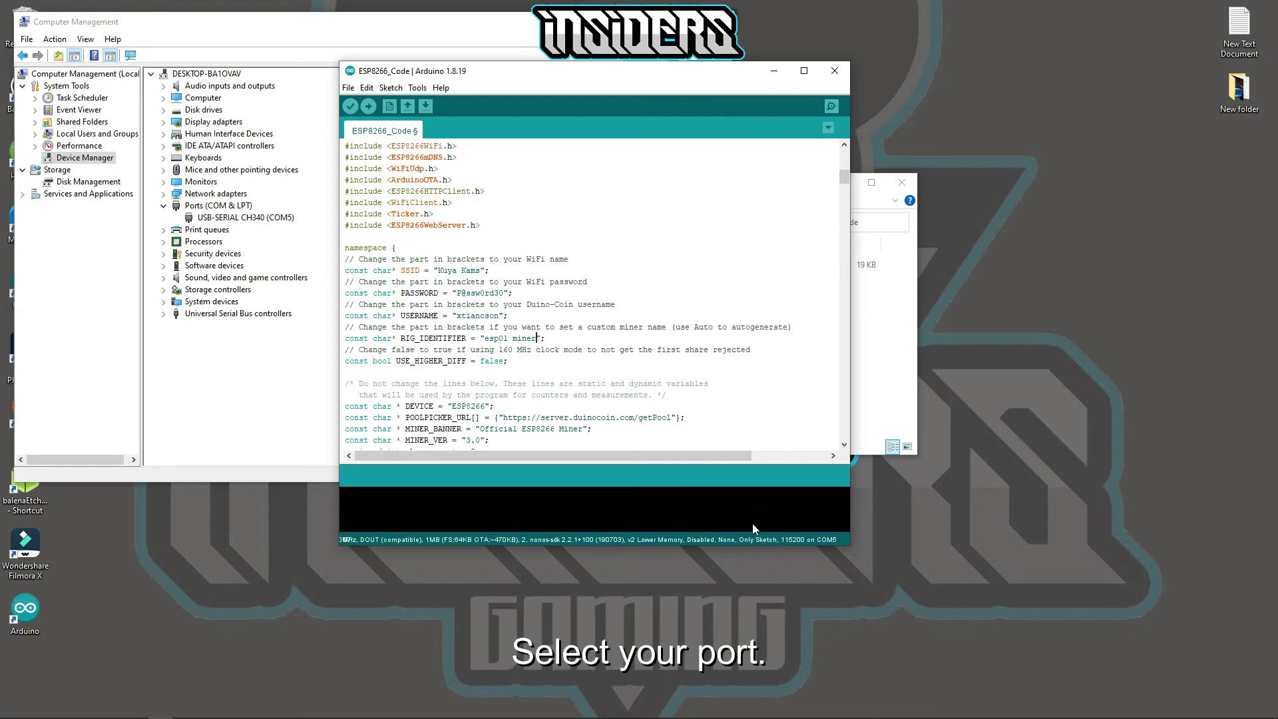